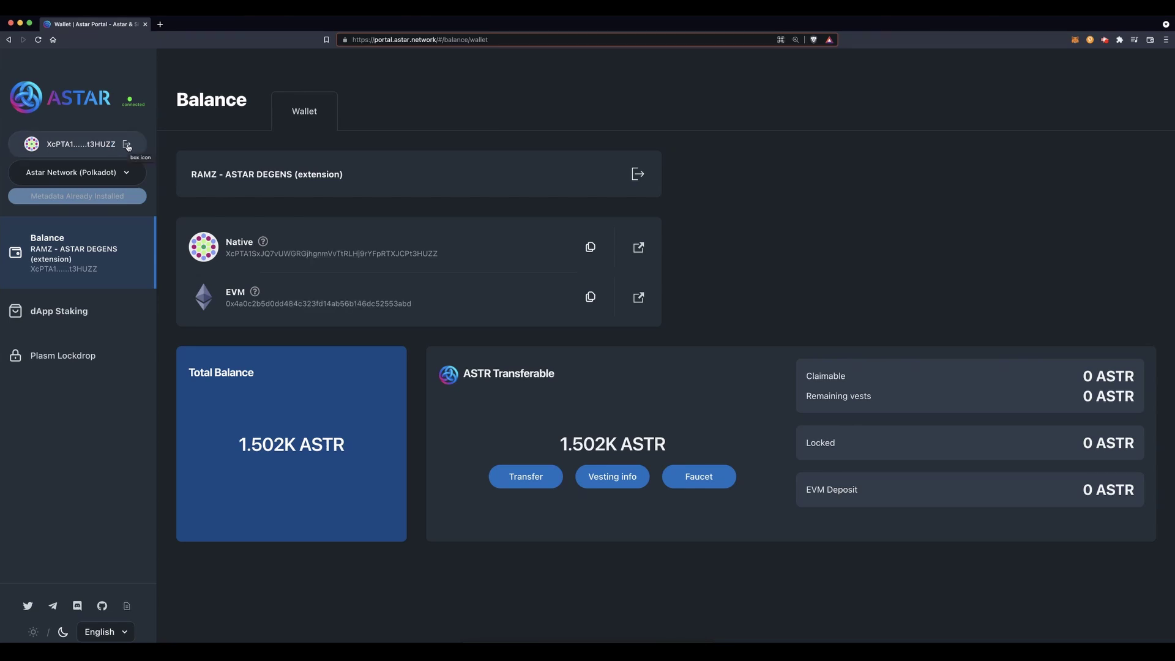
Step: Disconnect the native account and connect Astar Portal with the MetaMask wallet
click(127, 145)
click(129, 147)
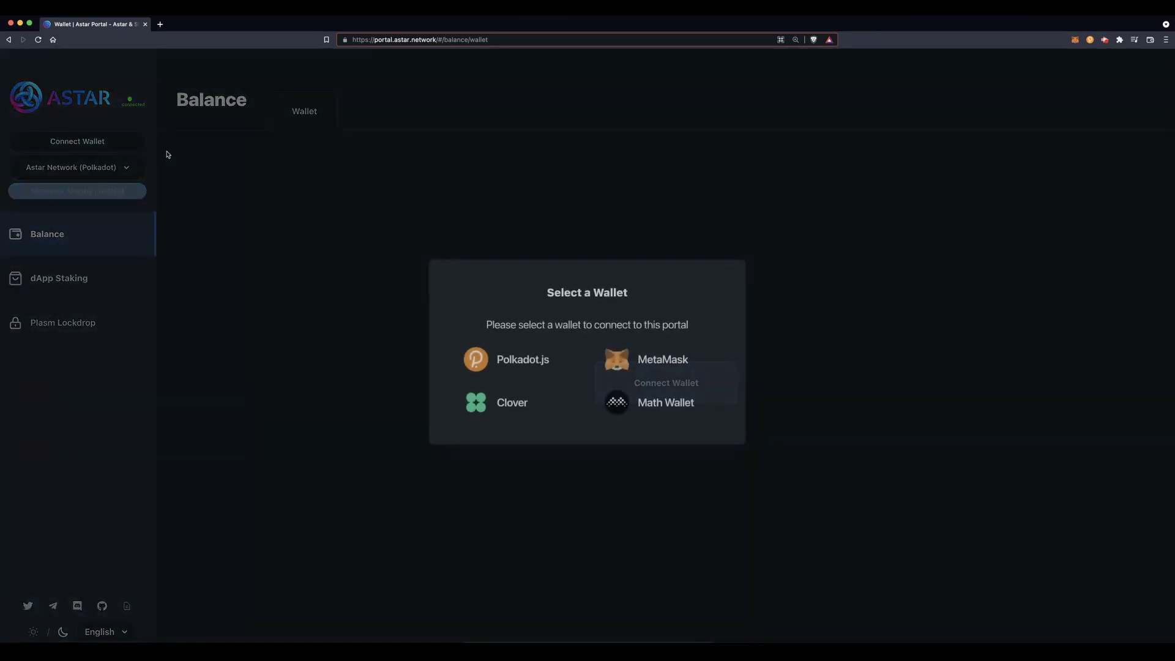
click(675, 362)
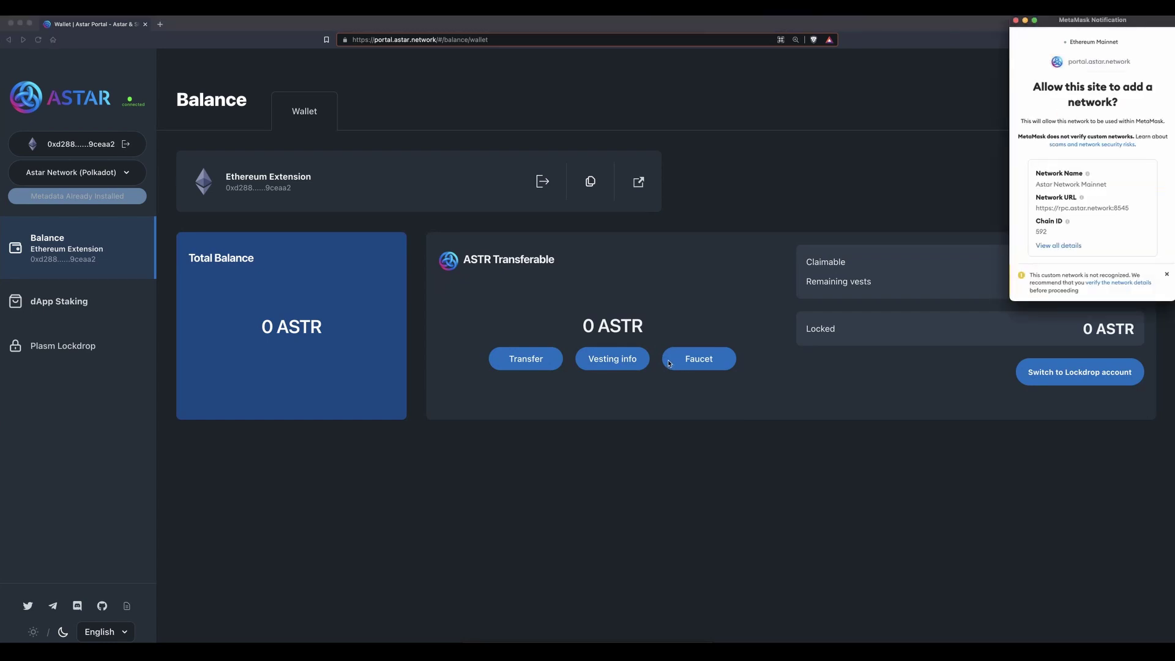
Step: Approve adding Astar Network Mainnet to MetaMask, switch to it, and check the EVM balance
drag(1140, 22, 995, 63)
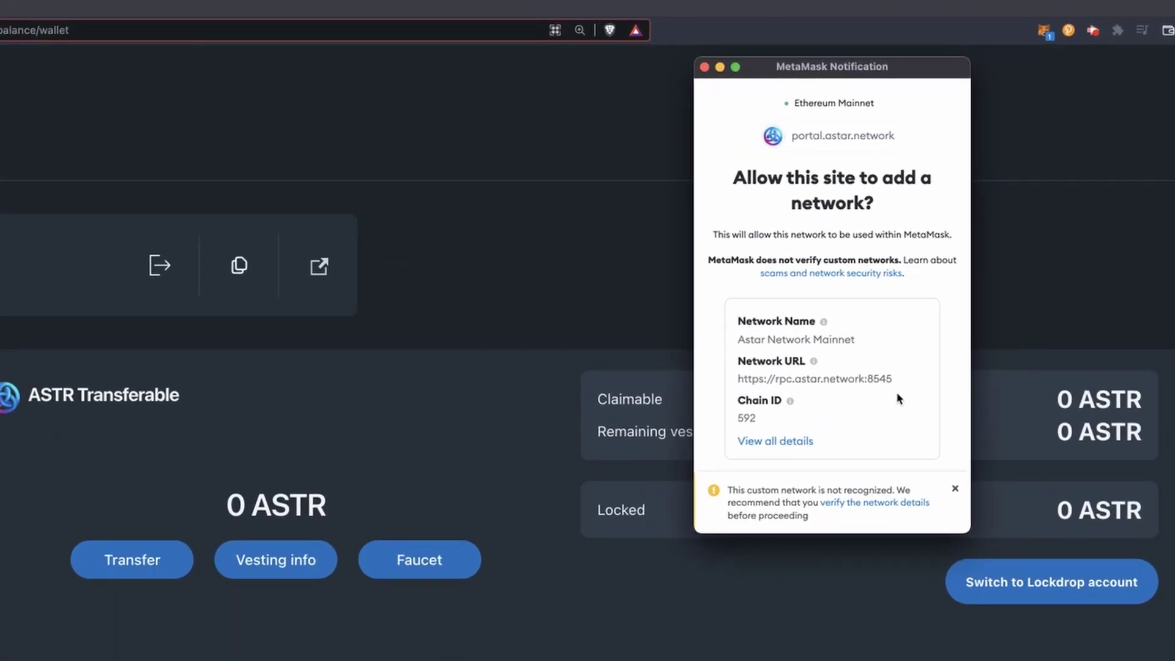
scroll(988, 258, down, 2)
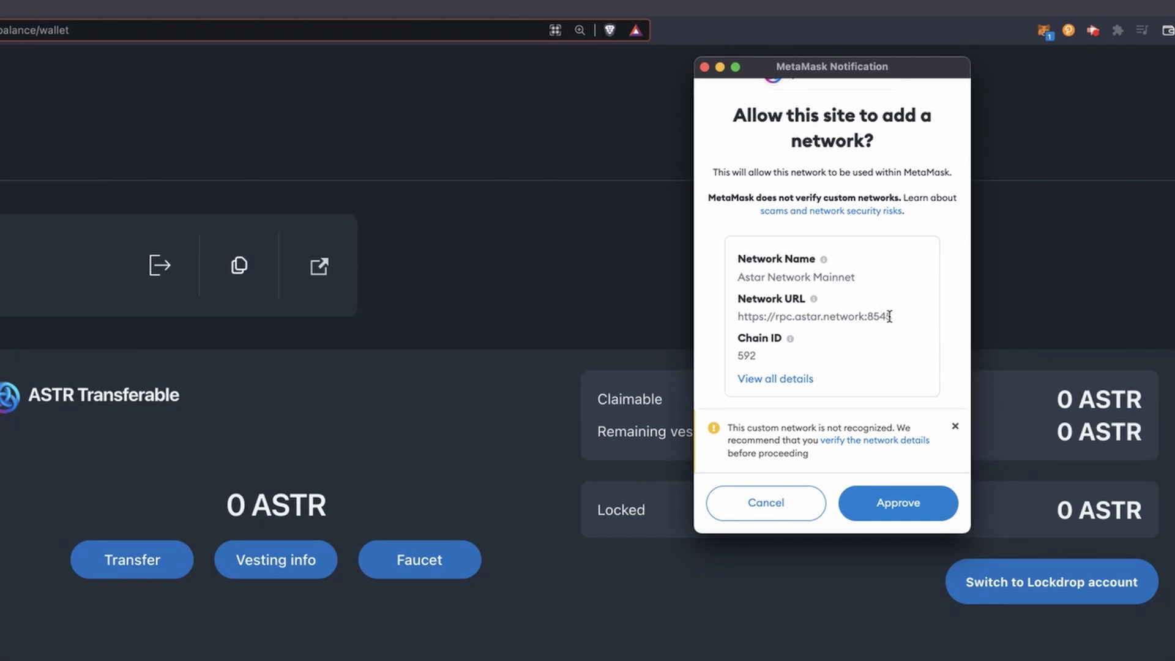
click(893, 503)
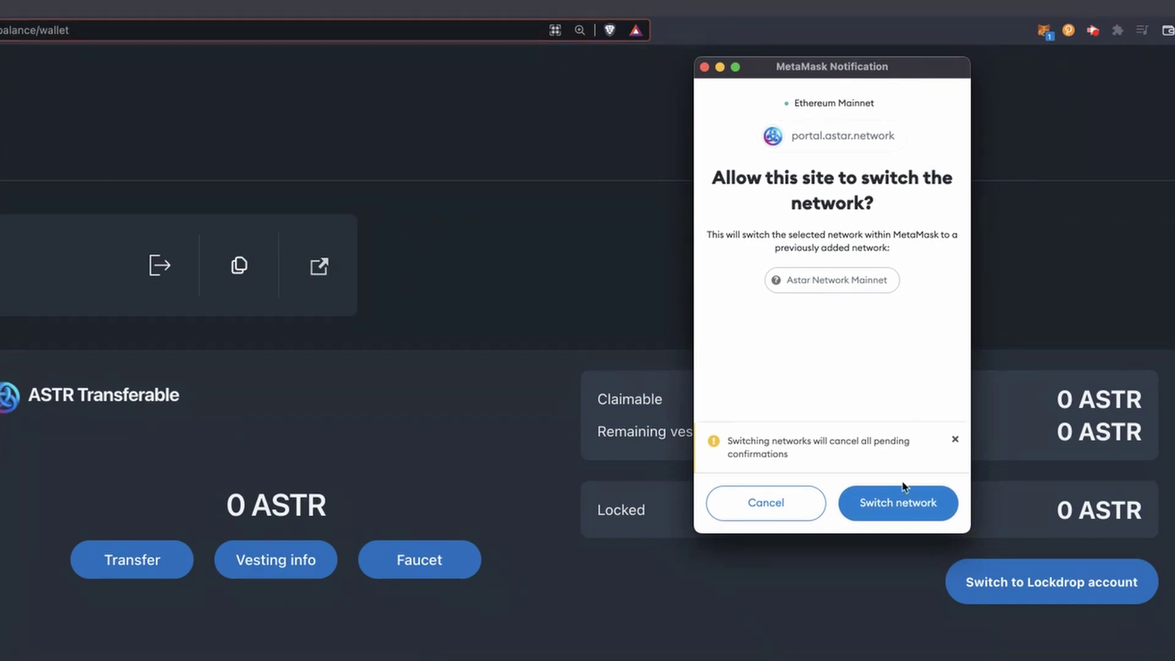
click(897, 512)
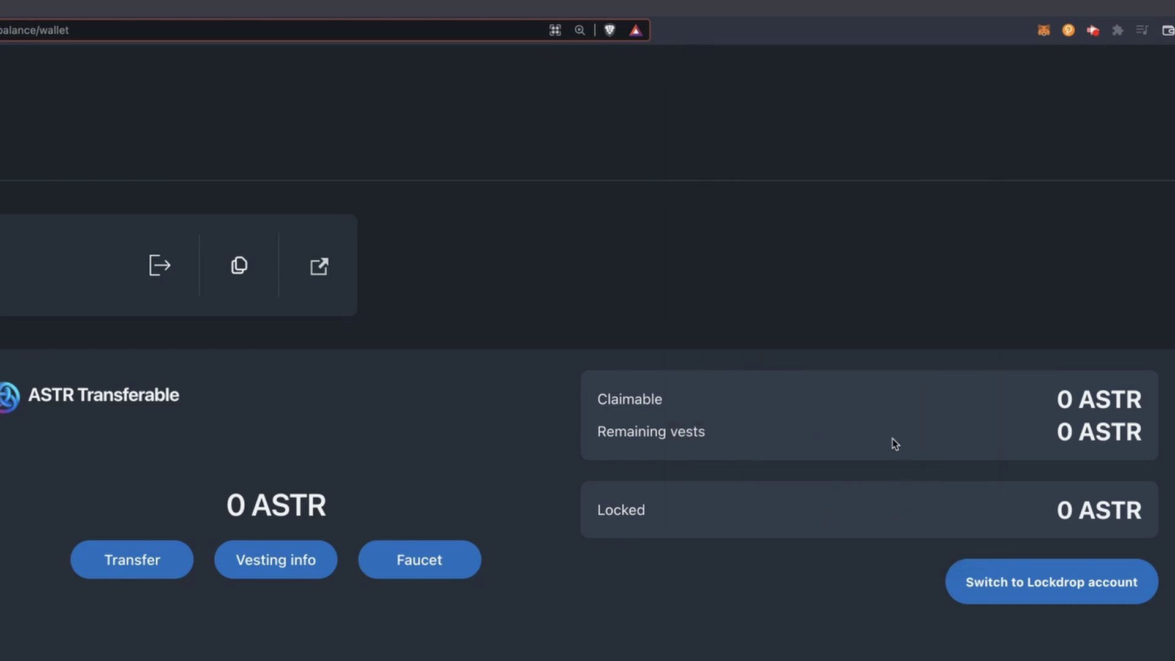
click(1043, 32)
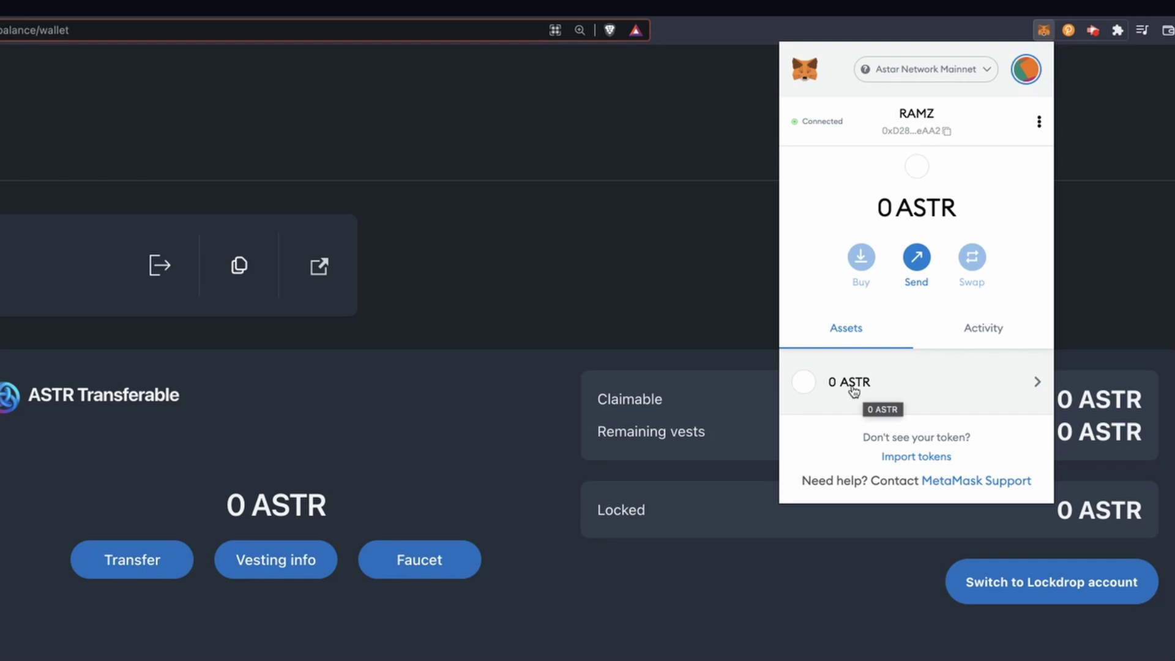
Step: Copy the Ethereum Extension account's EVM address from the Balance page
click(663, 245)
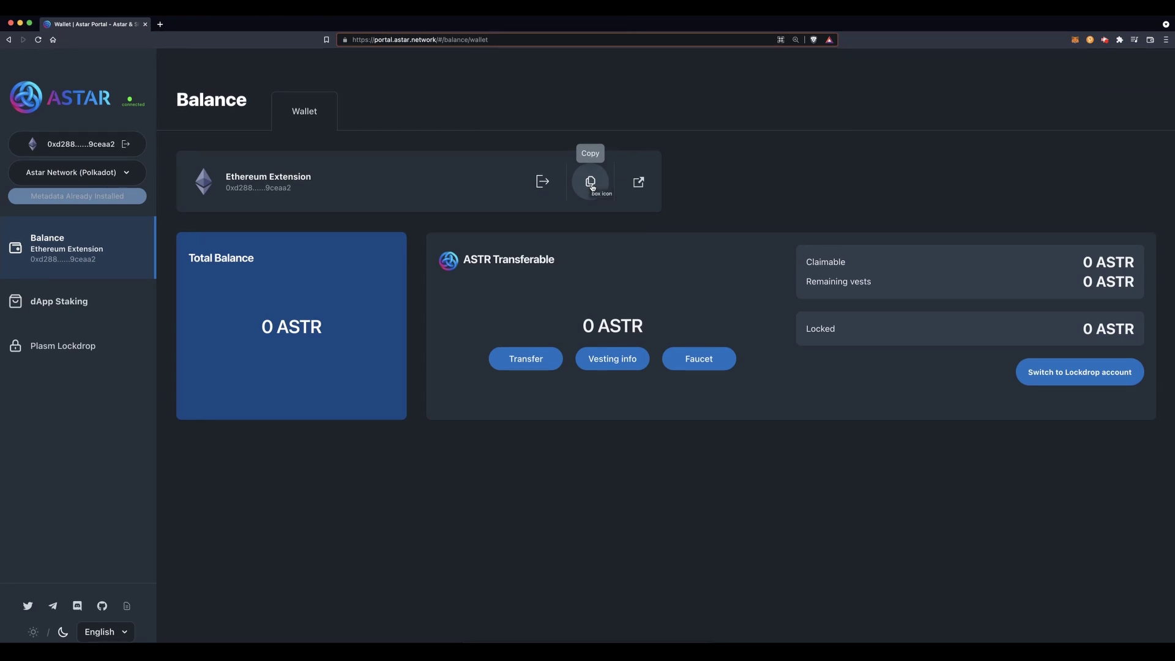
click(591, 186)
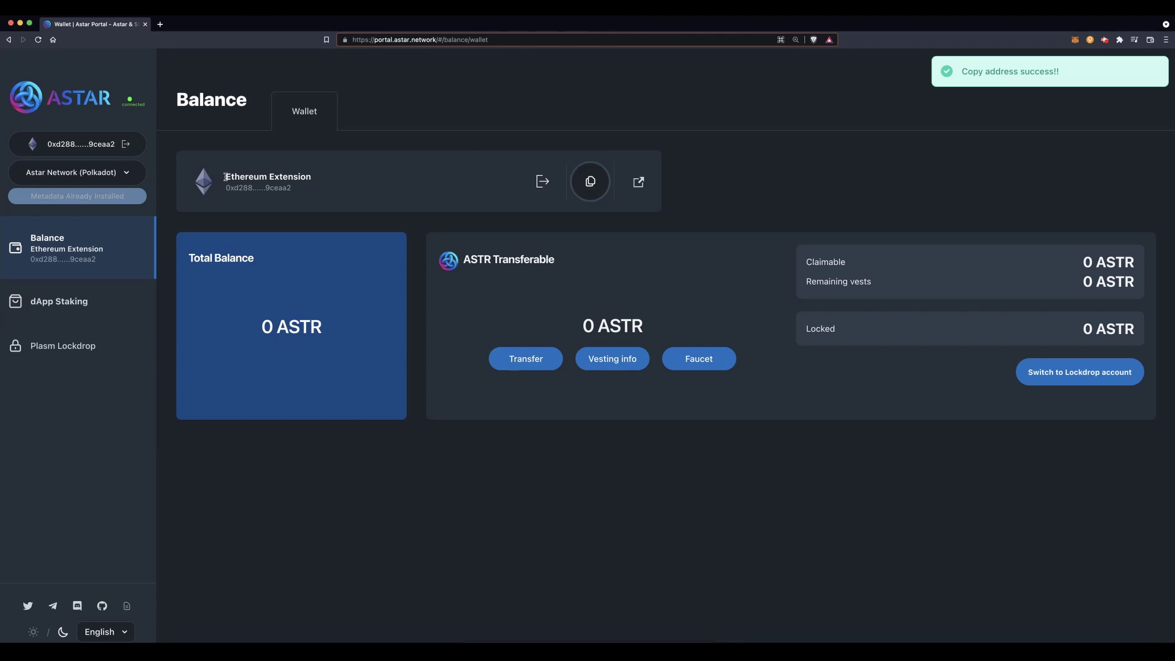
drag(225, 189, 300, 192)
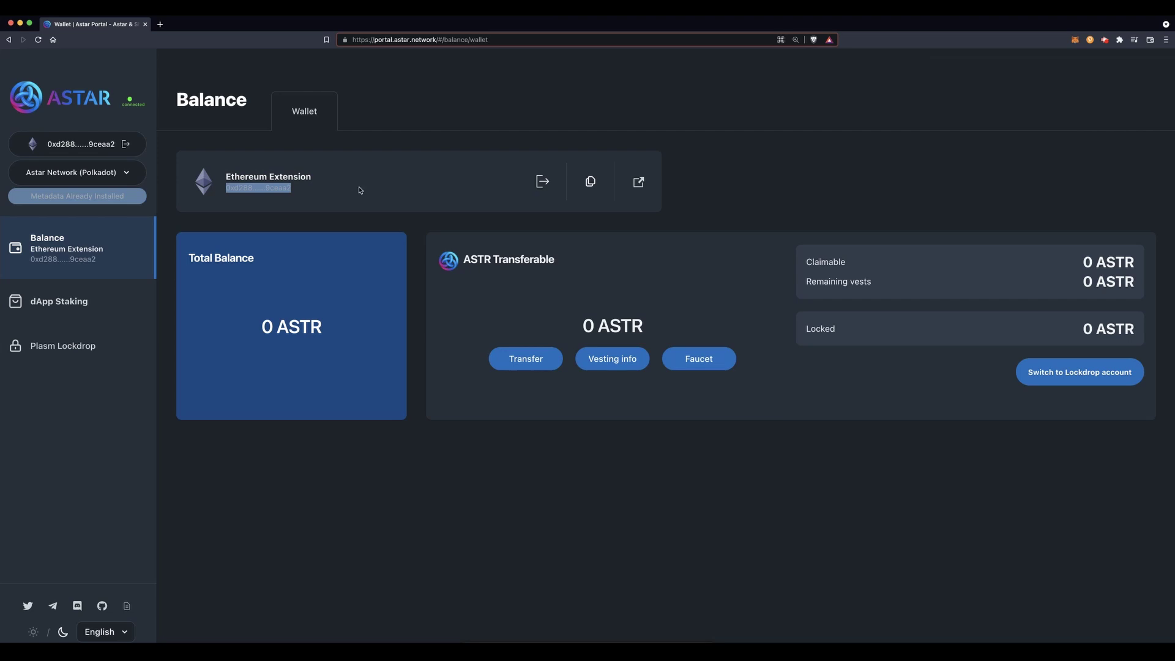
click(378, 189)
click(589, 182)
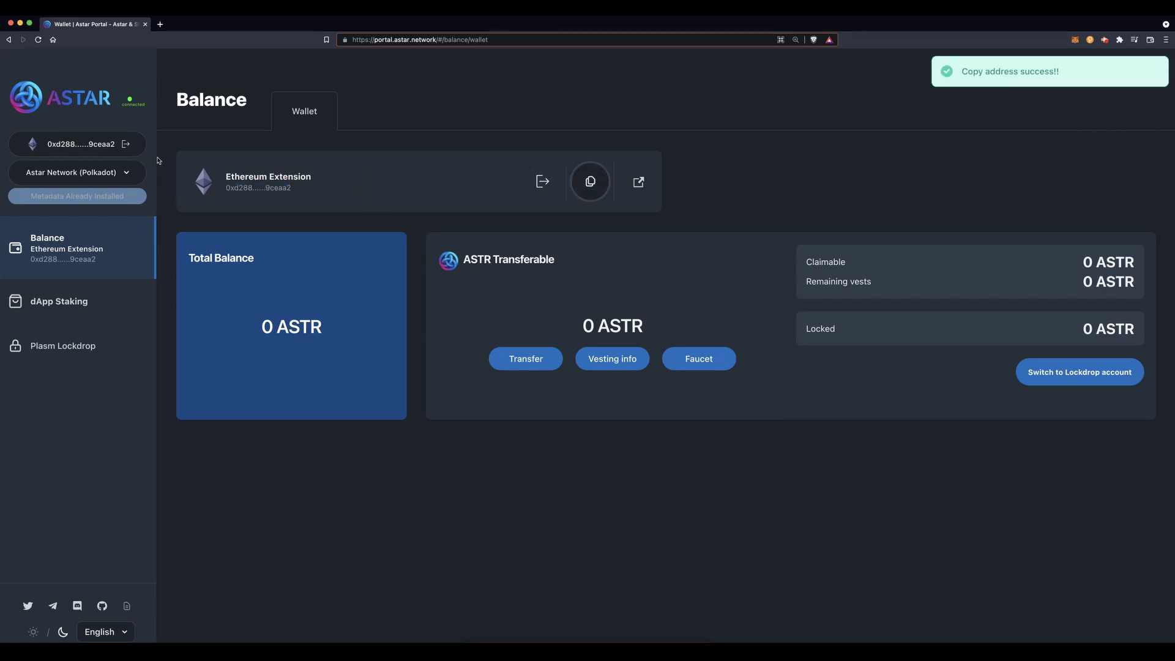
Step: Disconnect MetaMask and connect the native account through Polkadot.js
click(127, 145)
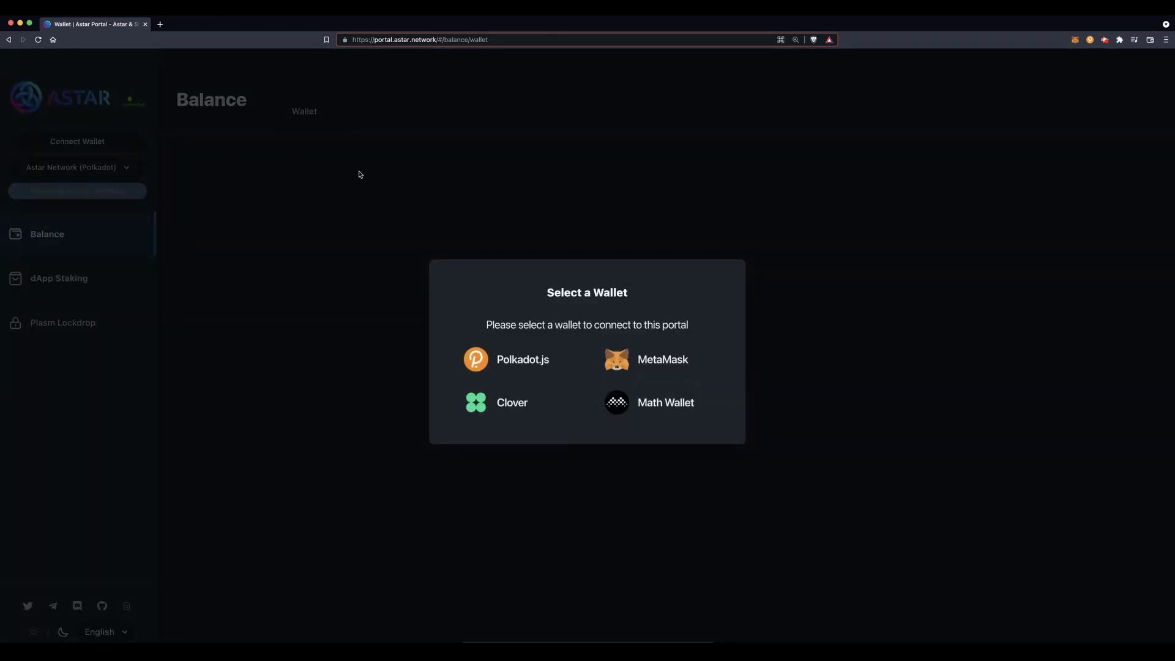
click(546, 364)
click(625, 369)
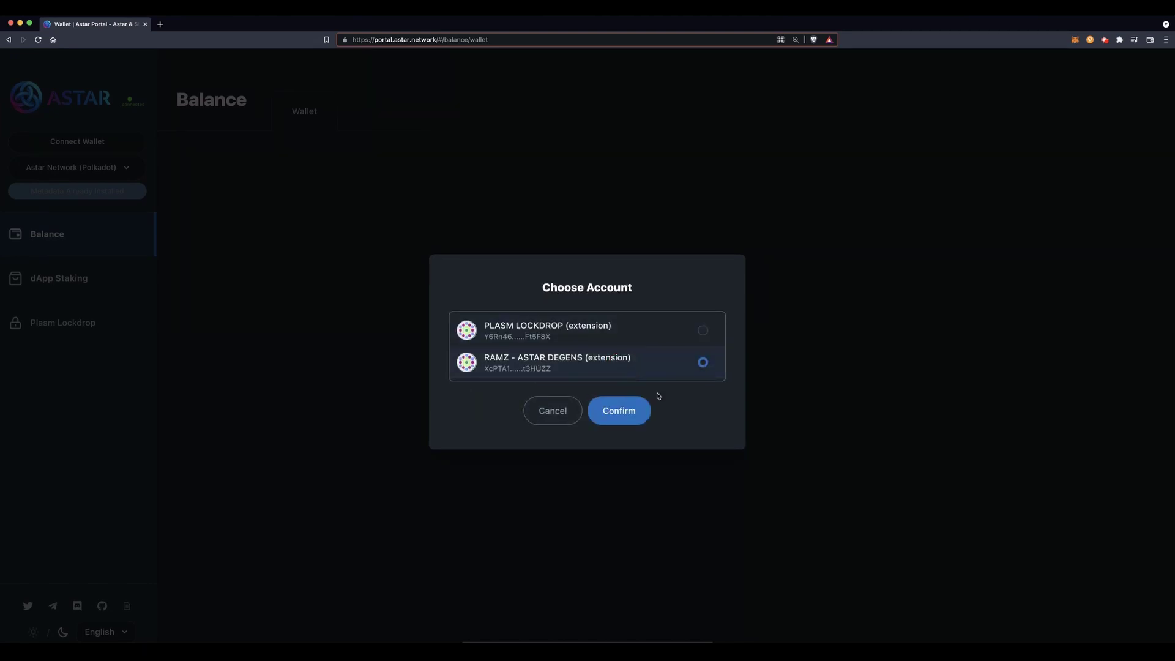
click(632, 413)
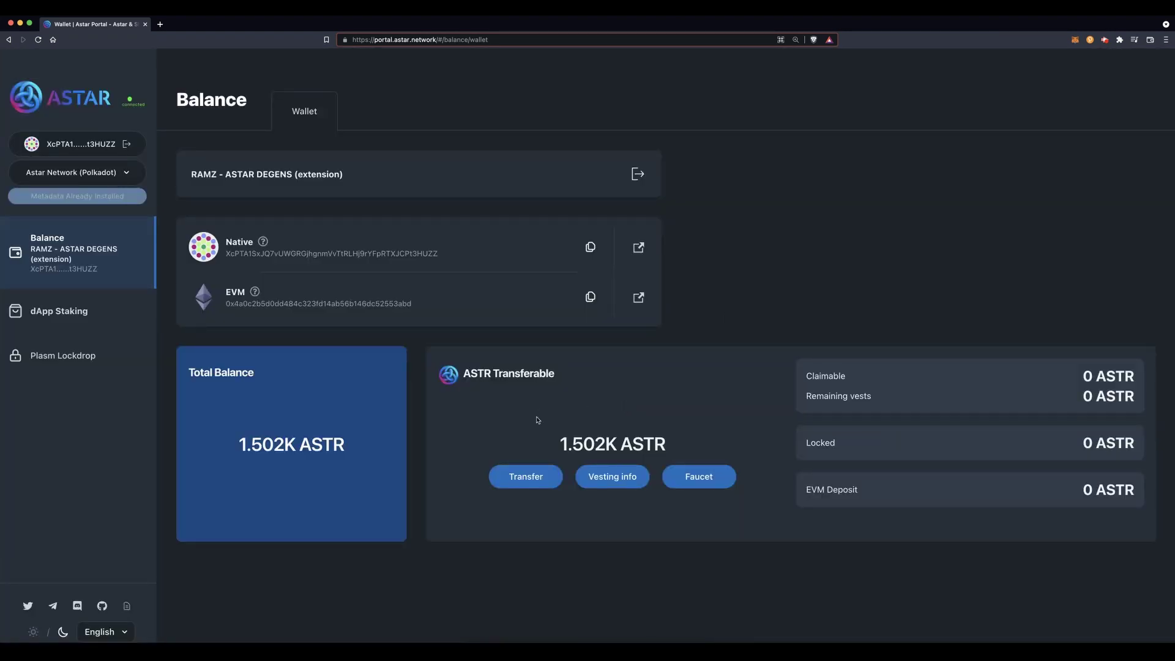
Step: Submit a transfer of 502 ASTR to the pasted EVM address
click(526, 480)
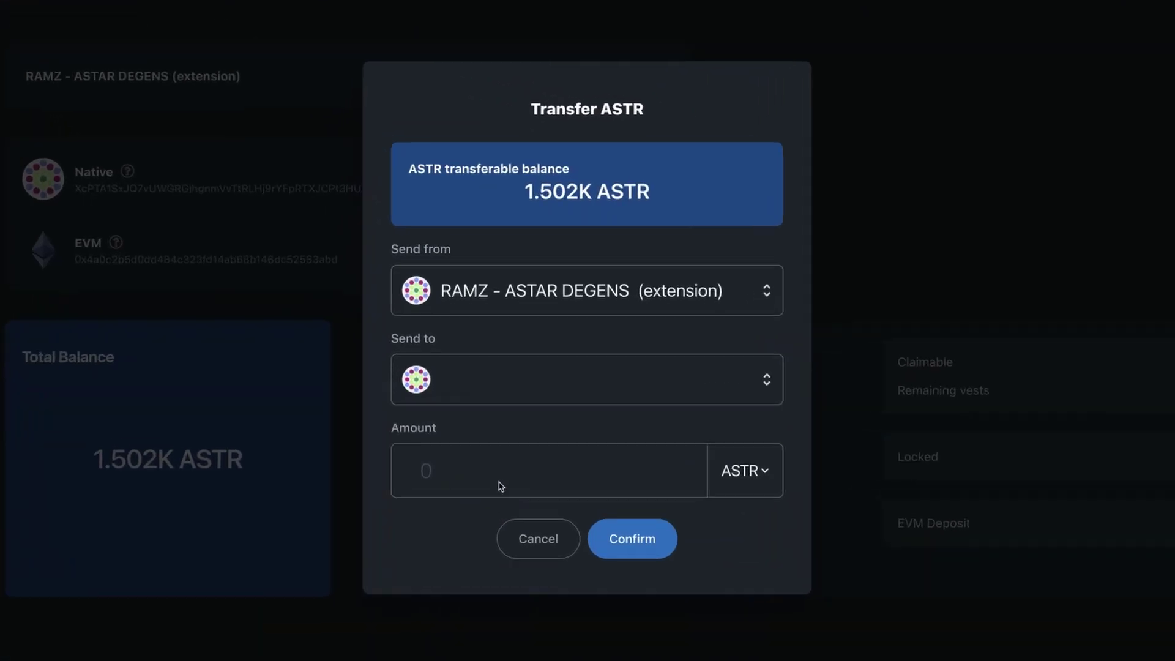
click(512, 369)
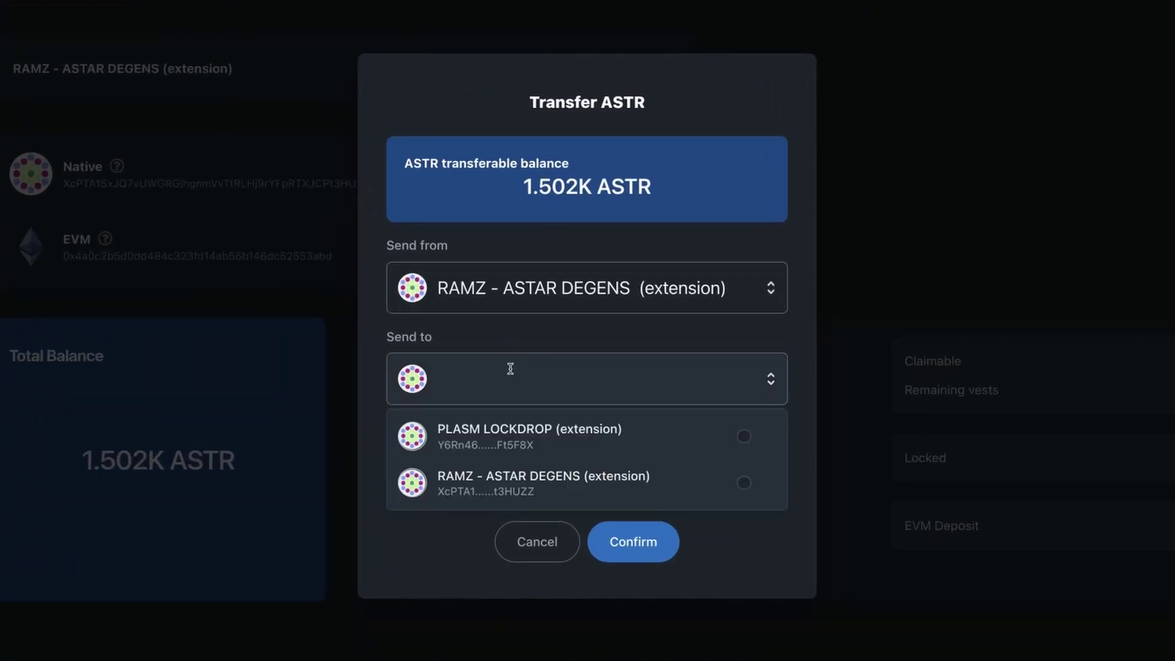
key(ctrl+v)
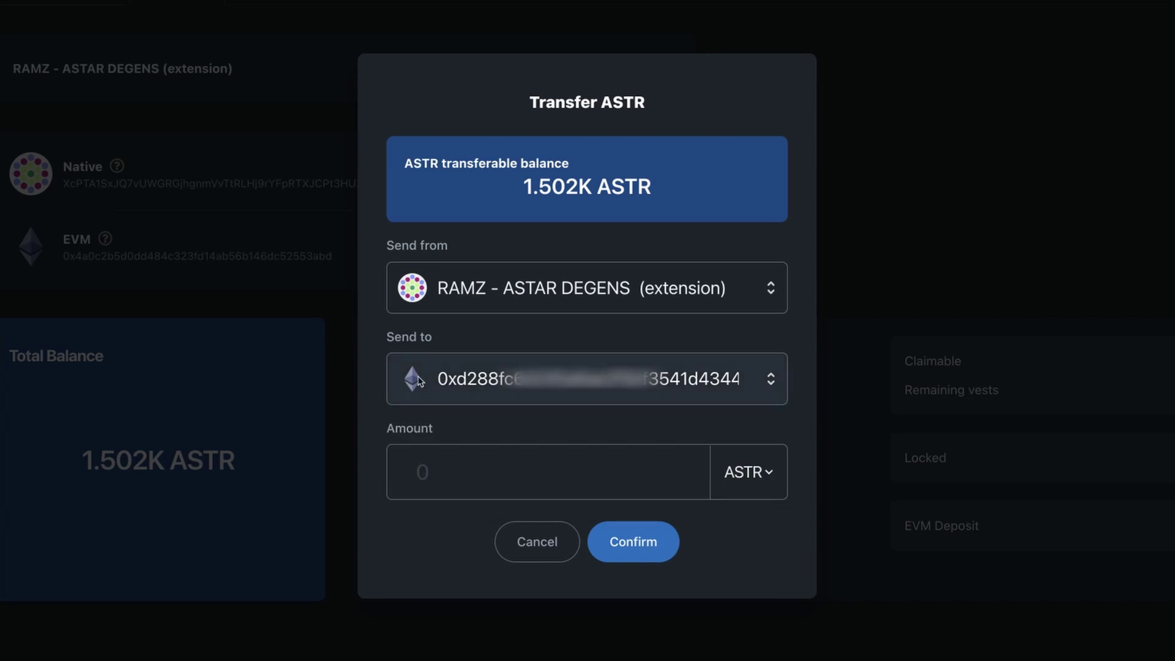
click(624, 471)
text(5)
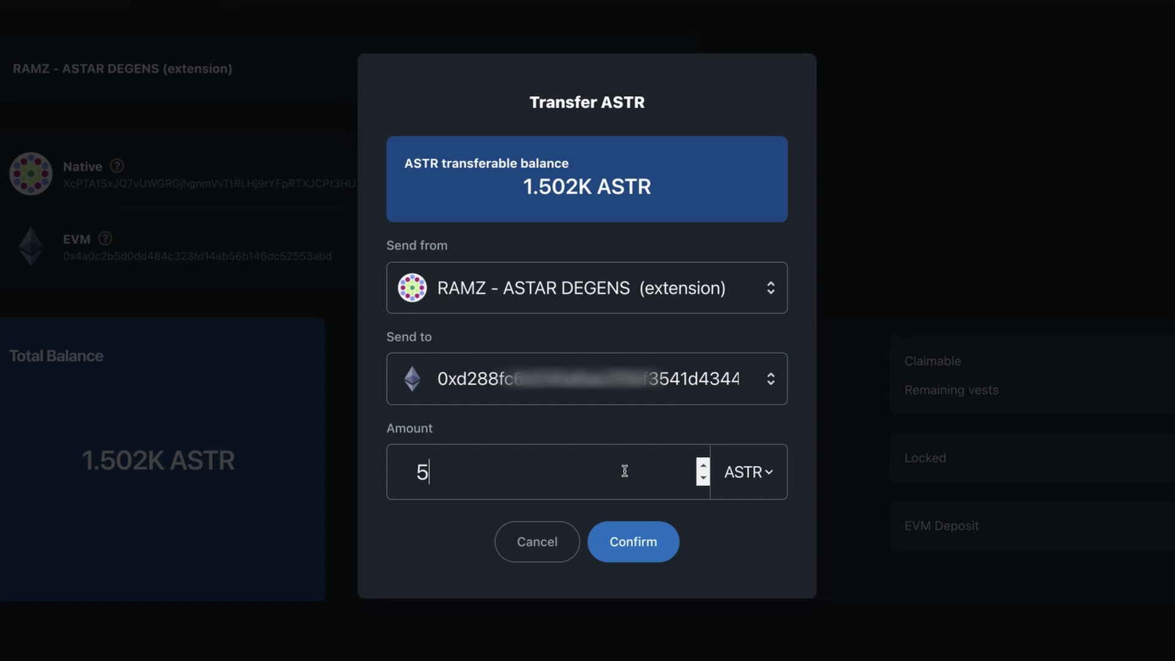
text(02)
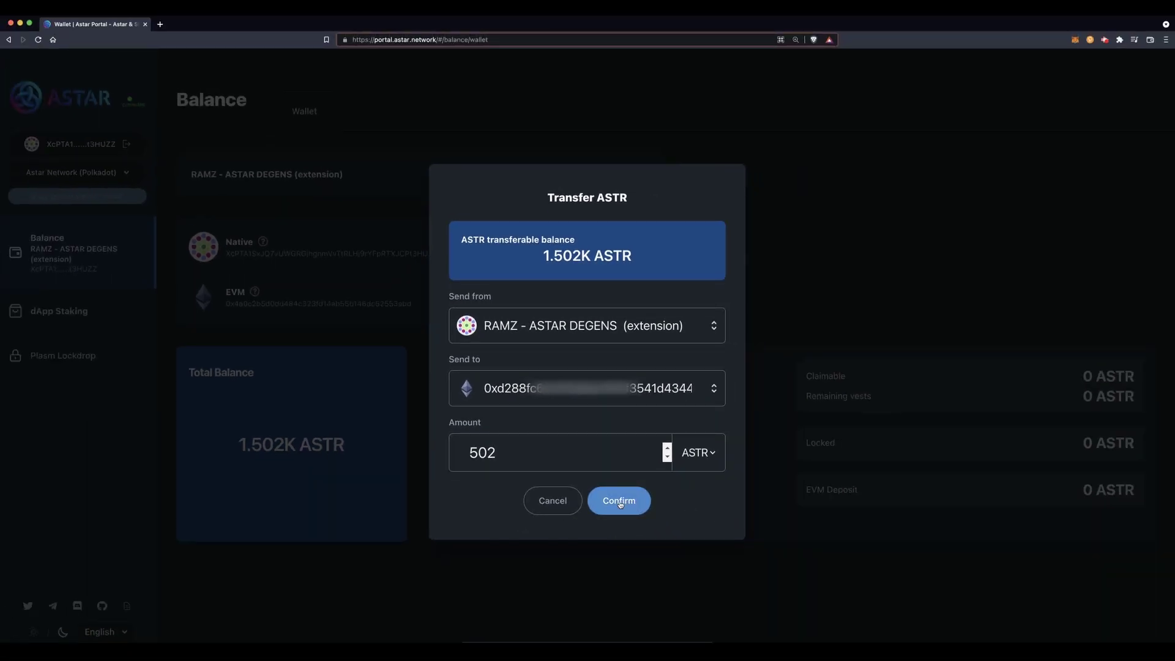
click(620, 503)
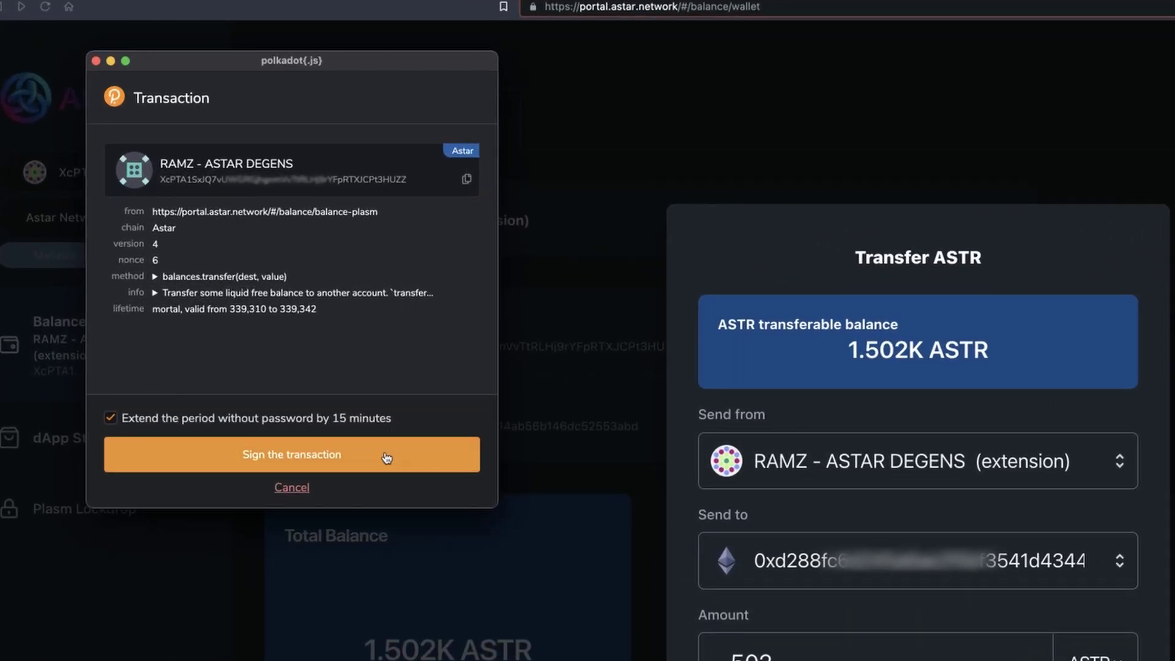
Step: Sign the 502 ASTR transfer in the polkadot.js extension
click(386, 456)
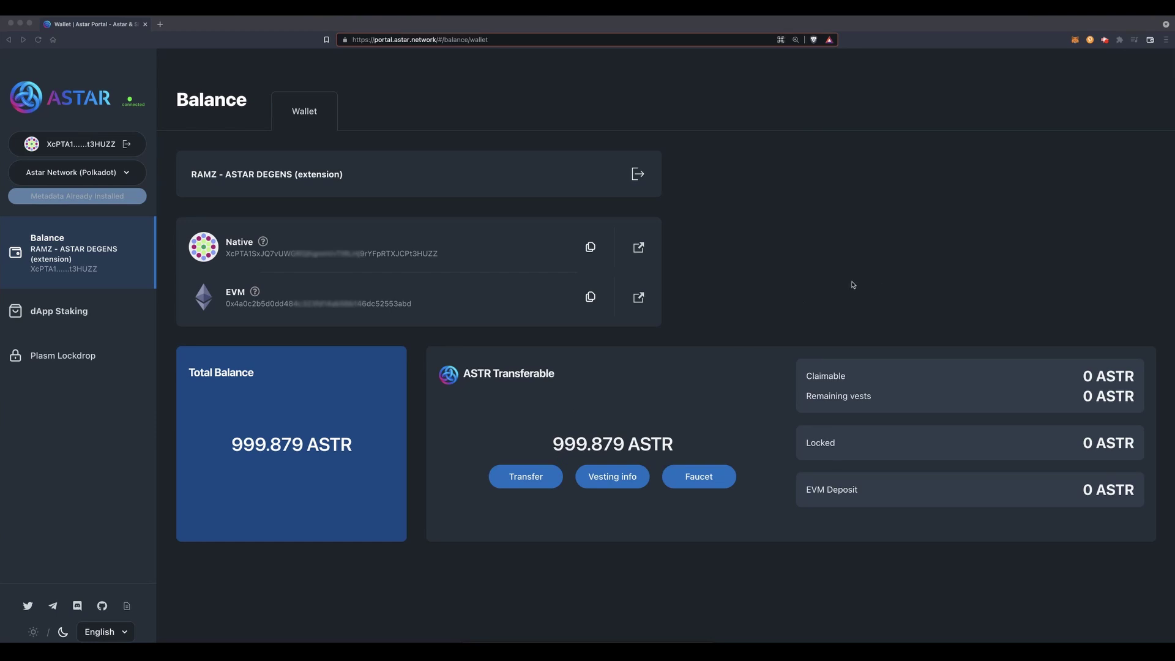
Step: Reconnect the portal with MetaMask and look for the received 502 ASTR
click(126, 145)
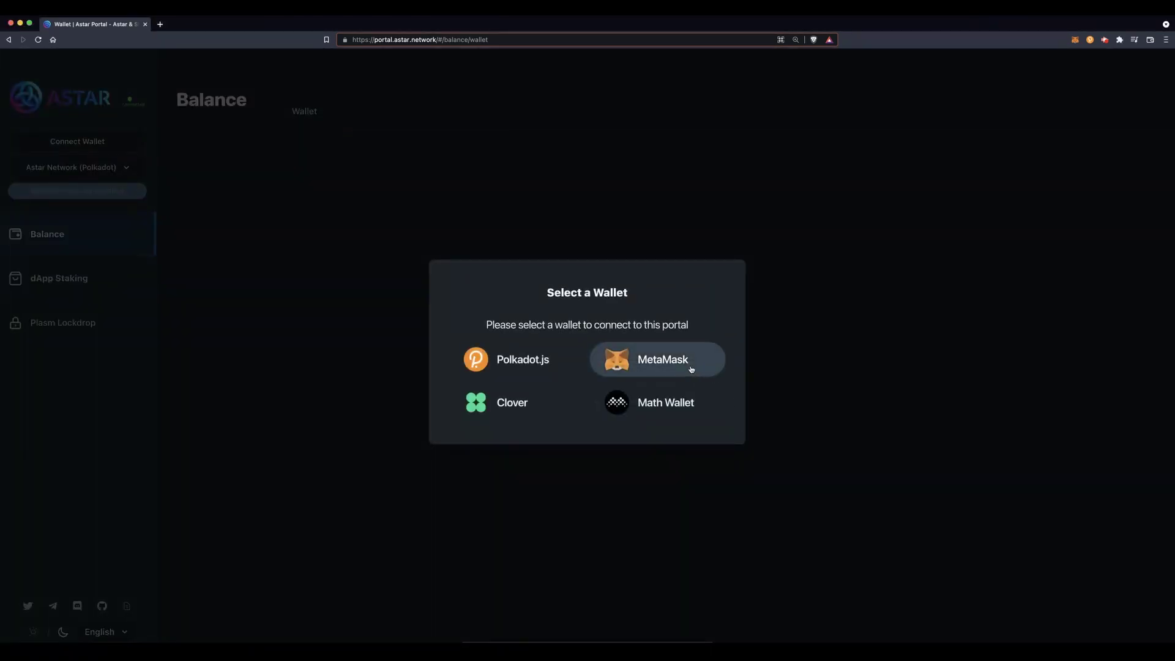
click(681, 365)
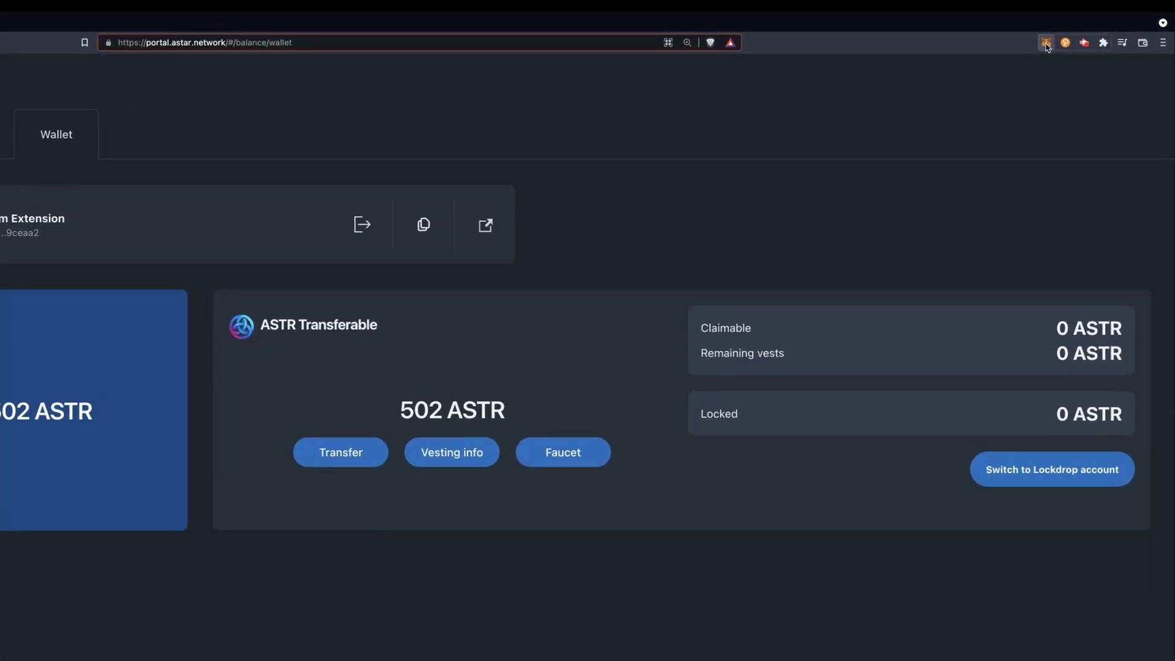
click(1050, 43)
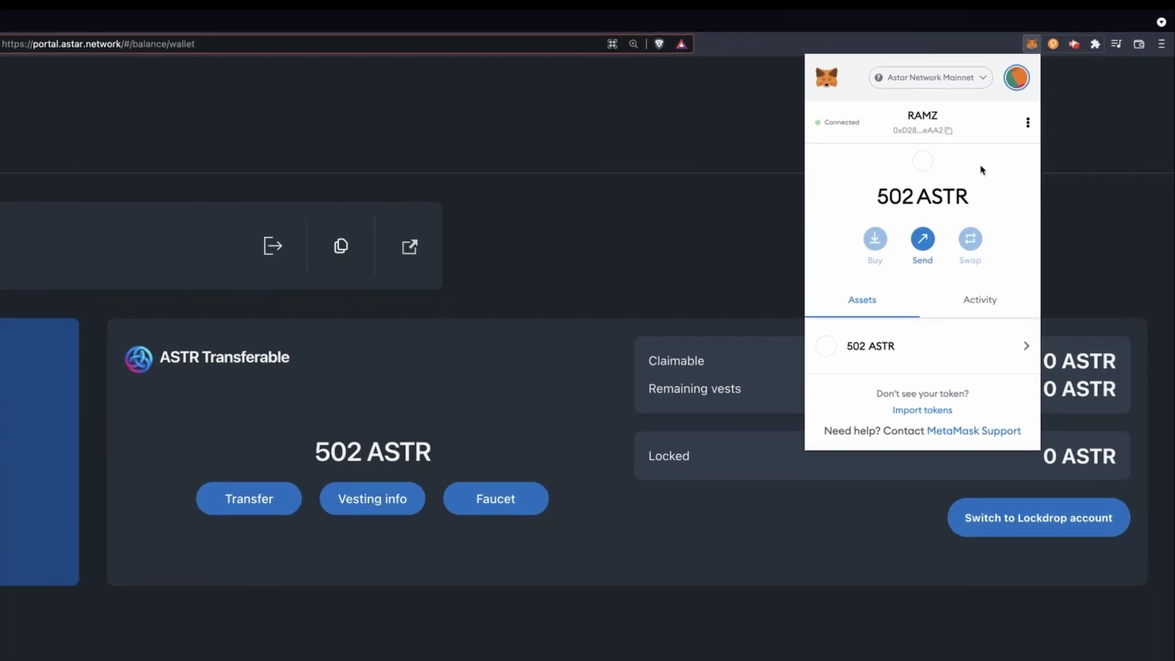
drag(858, 208, 963, 209)
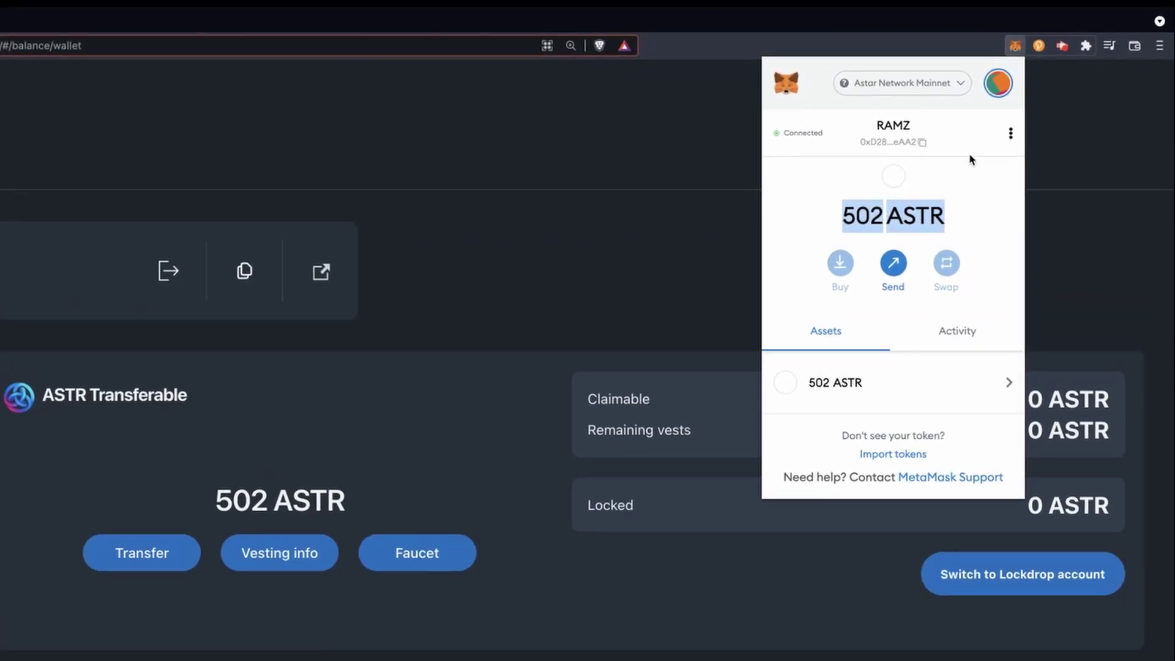
Step: Switch MetaMask to Ethereum Mainnet and back to Astar Network Mainnet
click(961, 89)
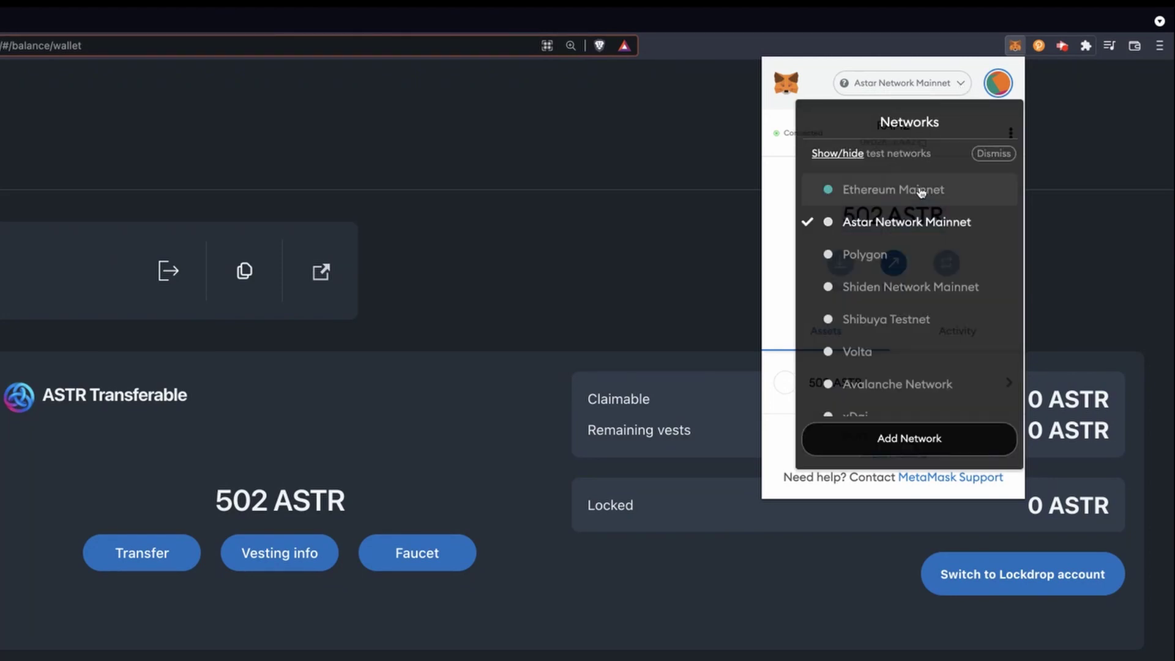
click(960, 190)
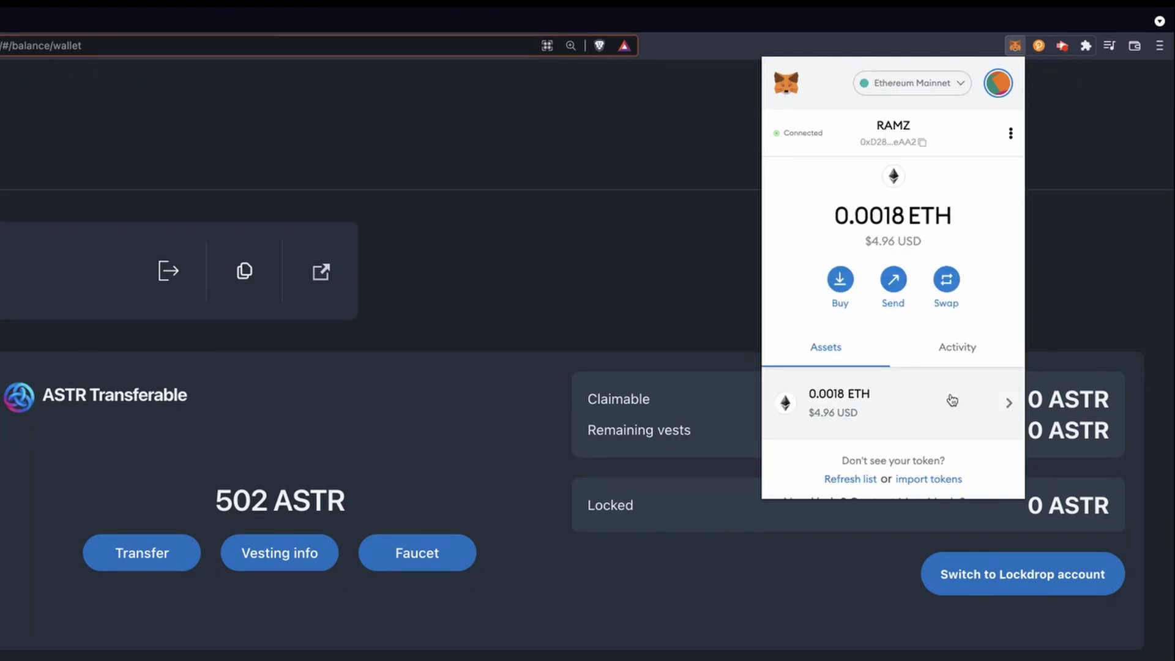
click(961, 85)
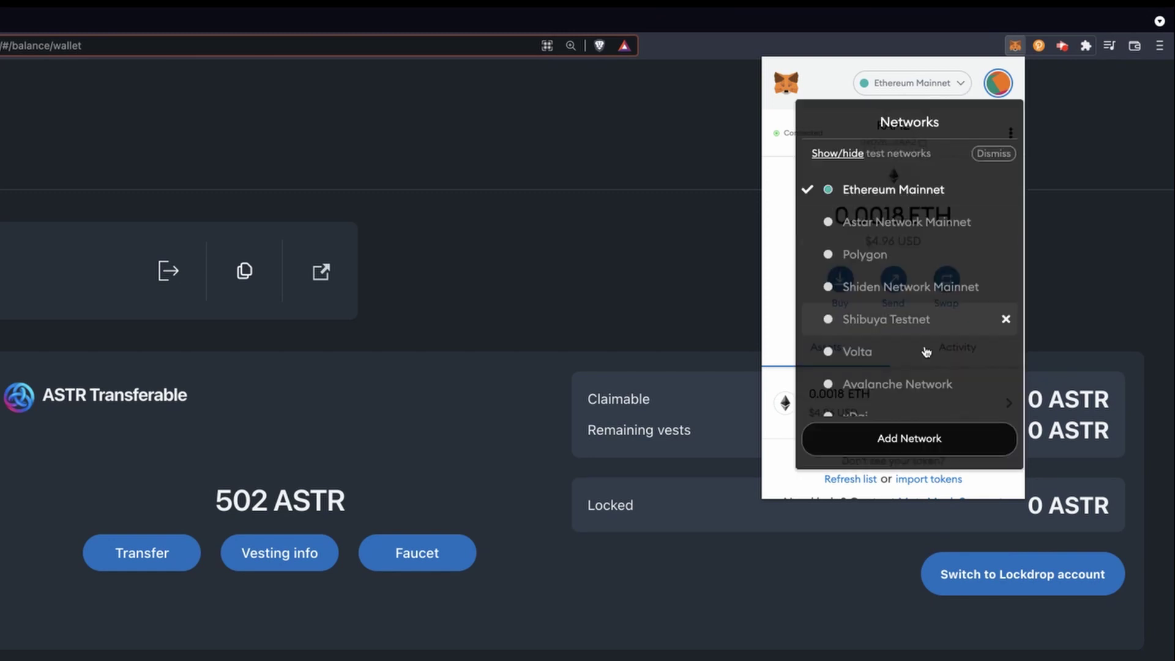
click(920, 224)
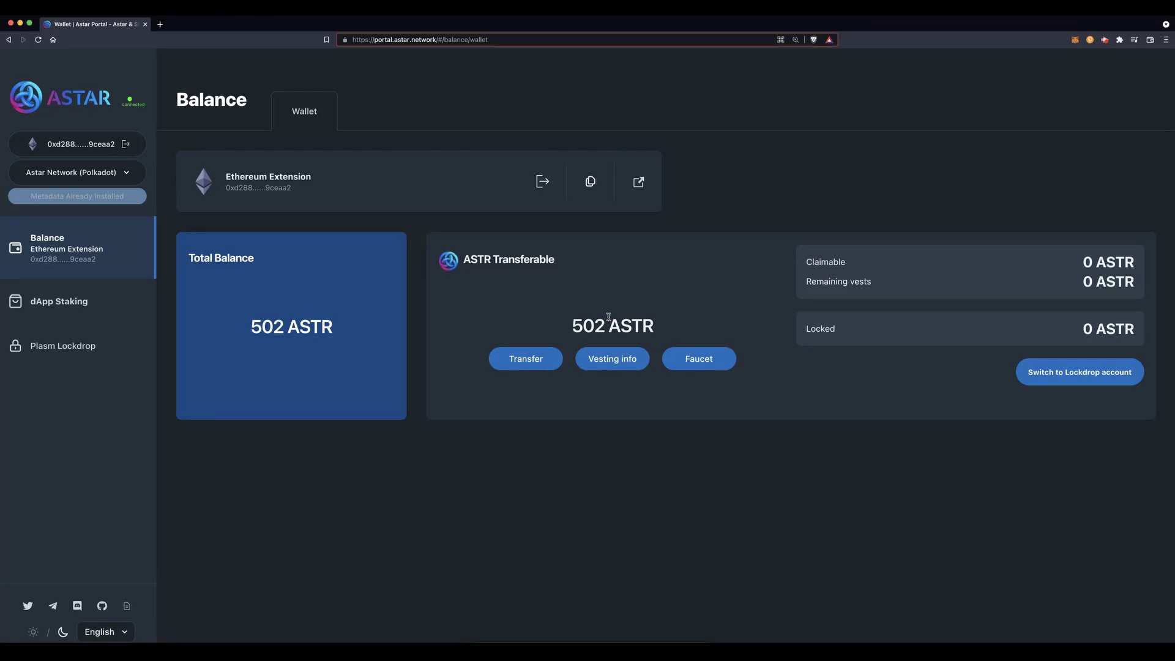
Step: Disconnect MetaMask and connect the native account through Polkadot.js
click(125, 145)
click(127, 145)
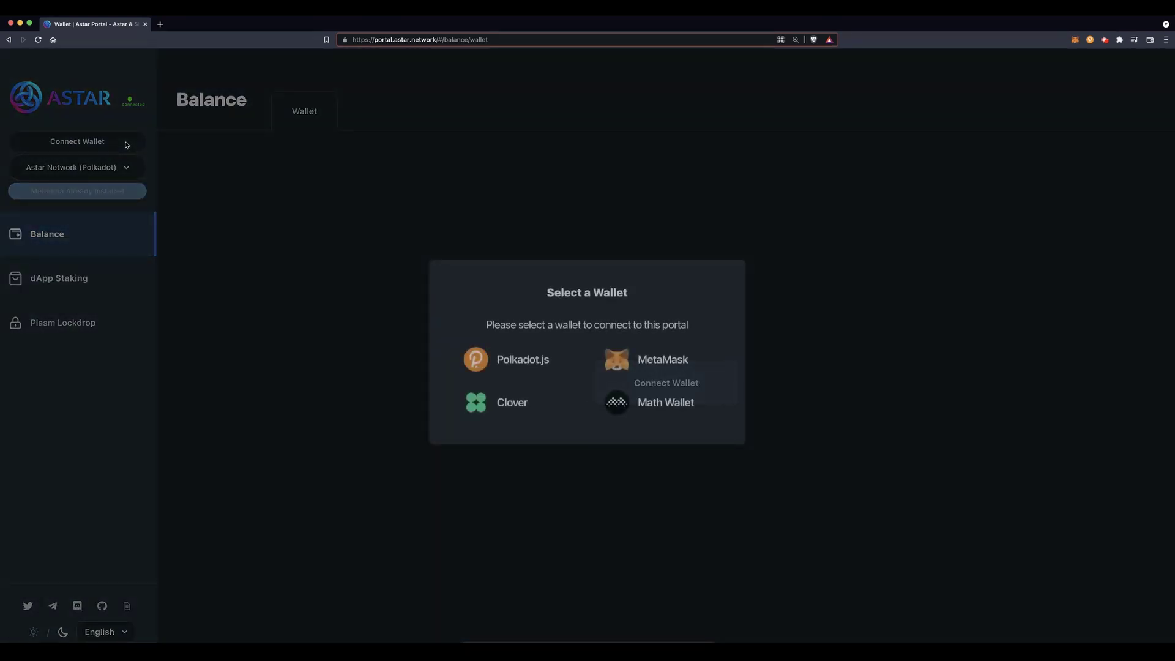
click(529, 359)
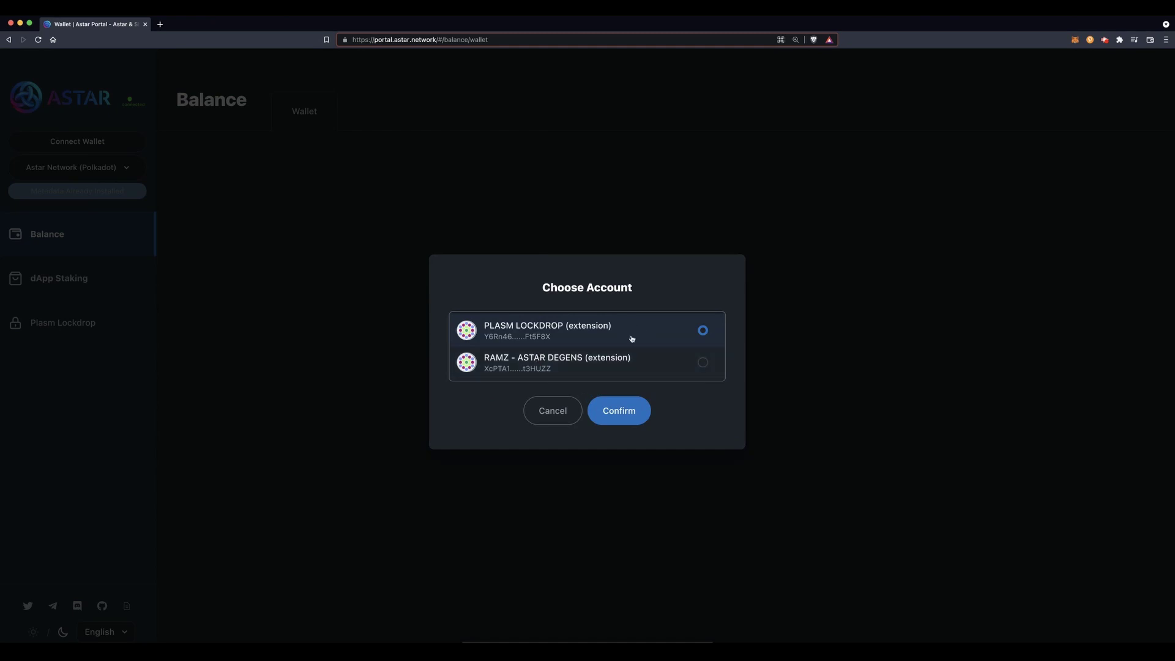
click(624, 360)
click(631, 412)
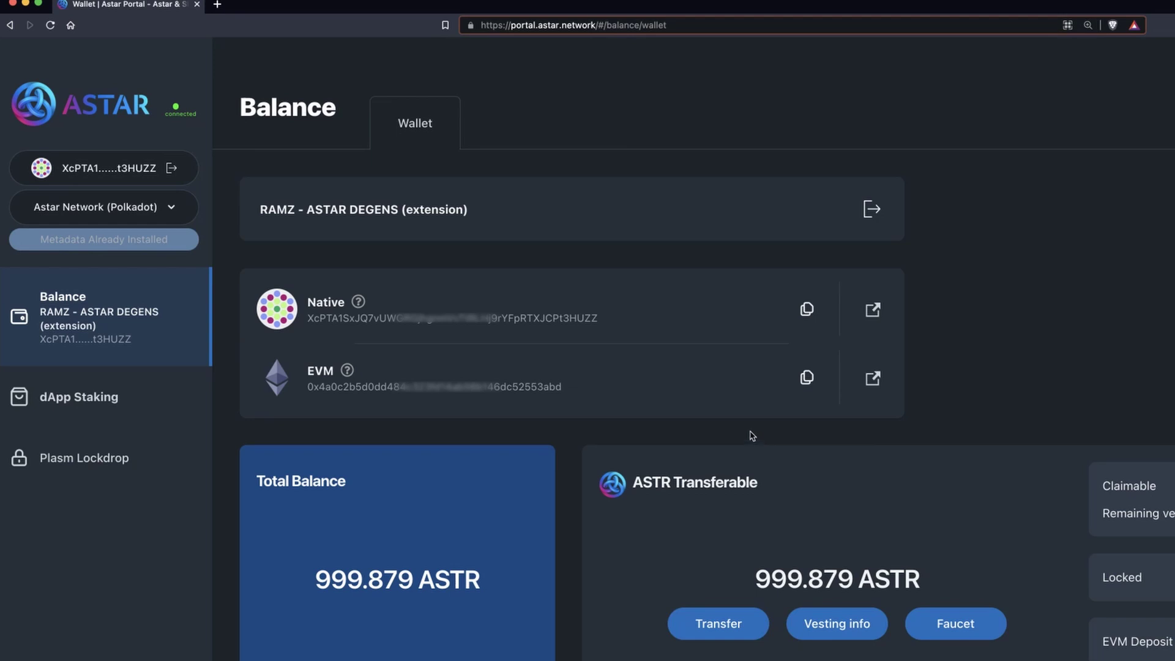
Step: Copy the native account's EVM address, then disconnect the wallet
mouse_move(349, 373)
click(807, 383)
drag(566, 387, 308, 387)
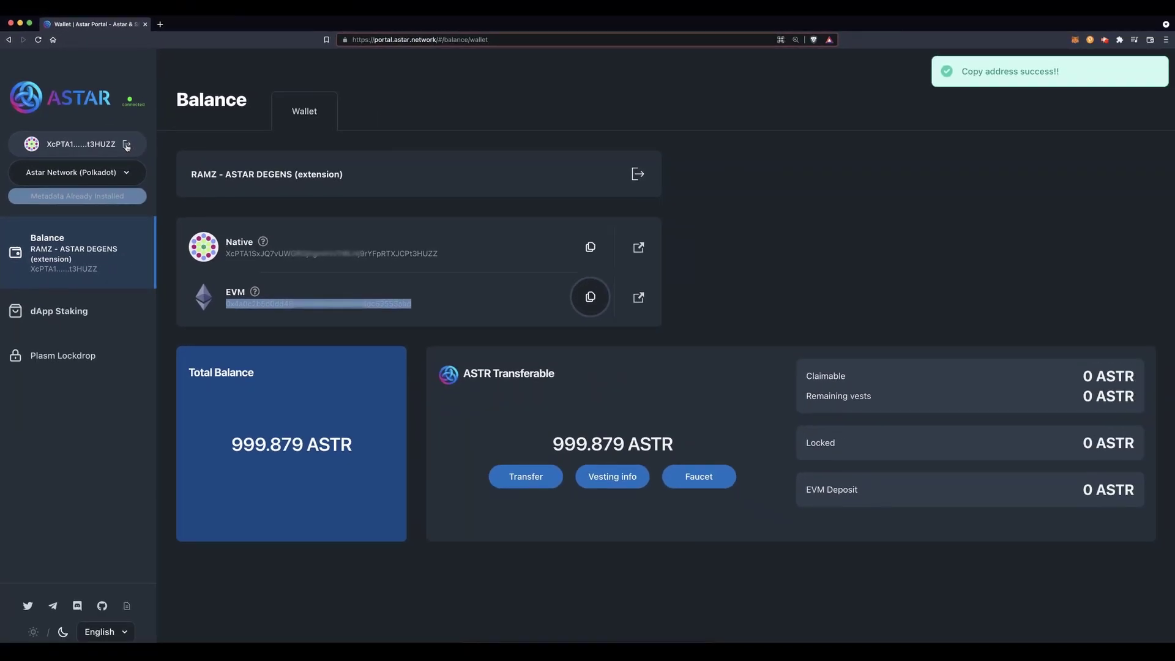
click(127, 146)
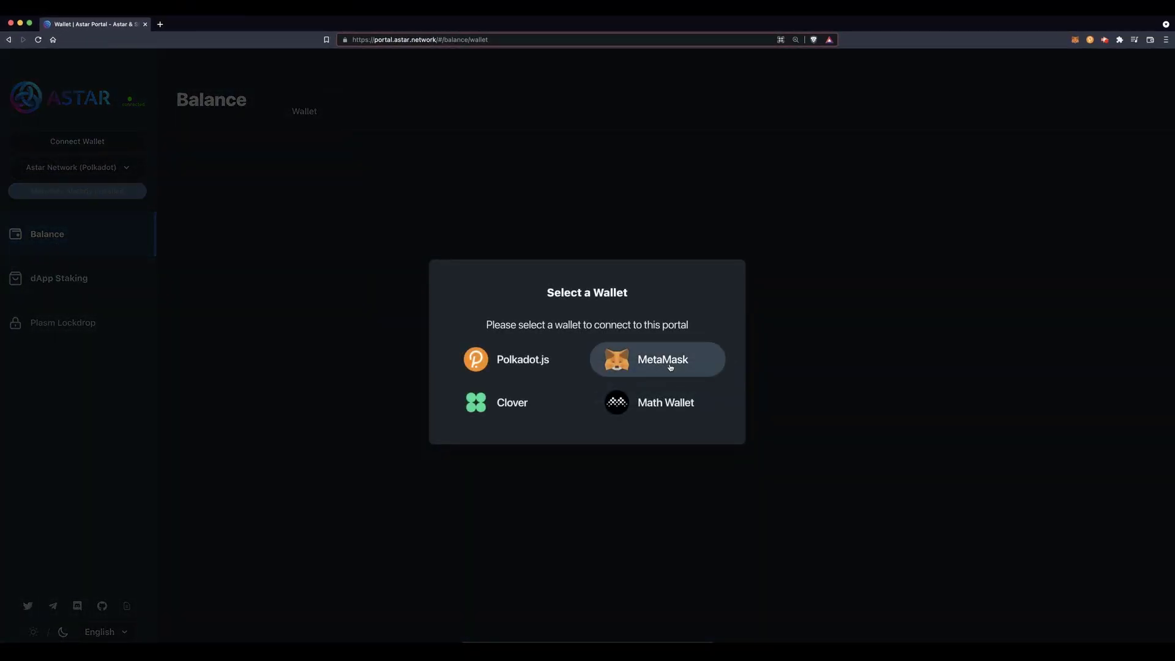
Step: Connect MetaMask and fill a 500 ASTR transfer to the copied native EVM address
click(666, 364)
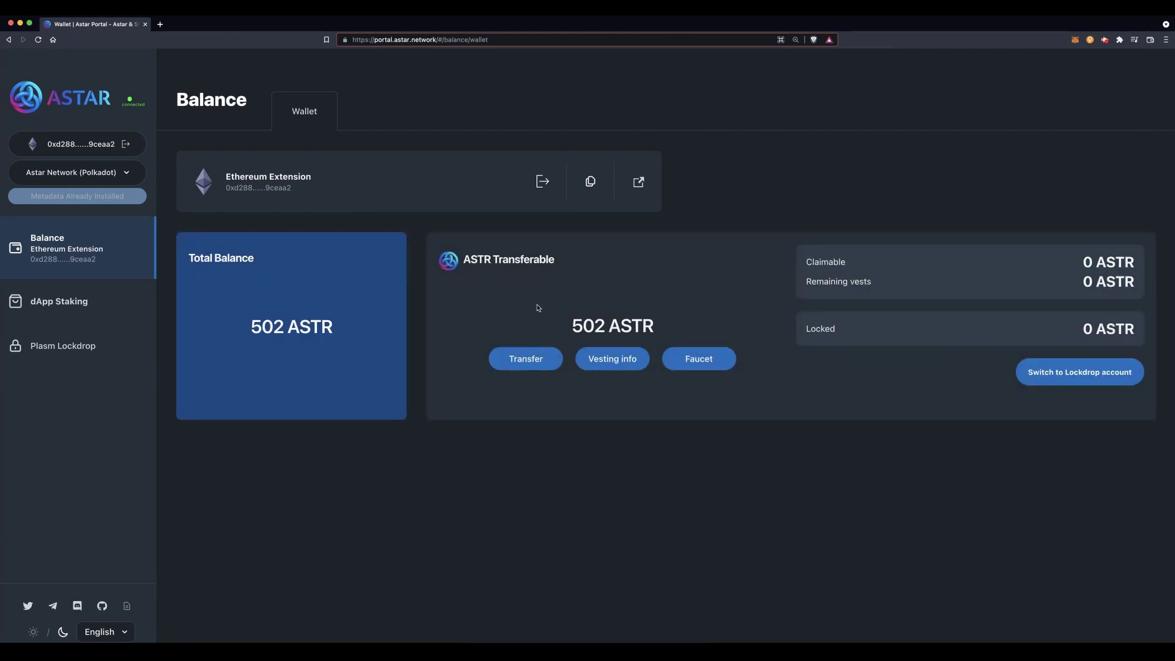
click(532, 365)
click(569, 405)
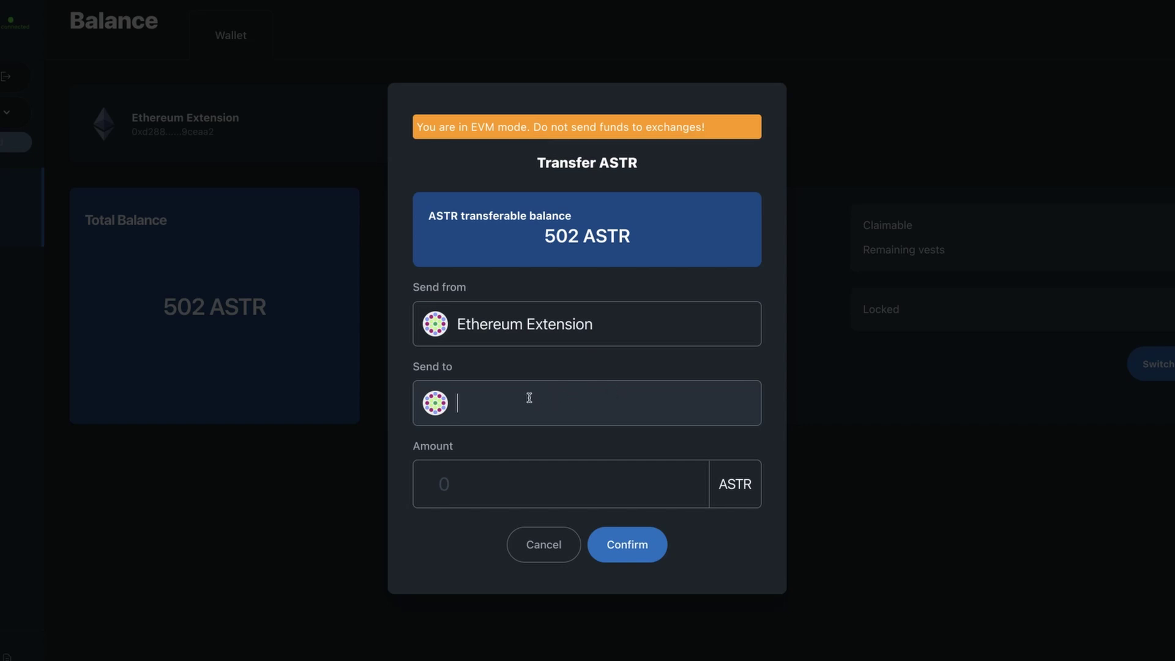
key(ctrl+v)
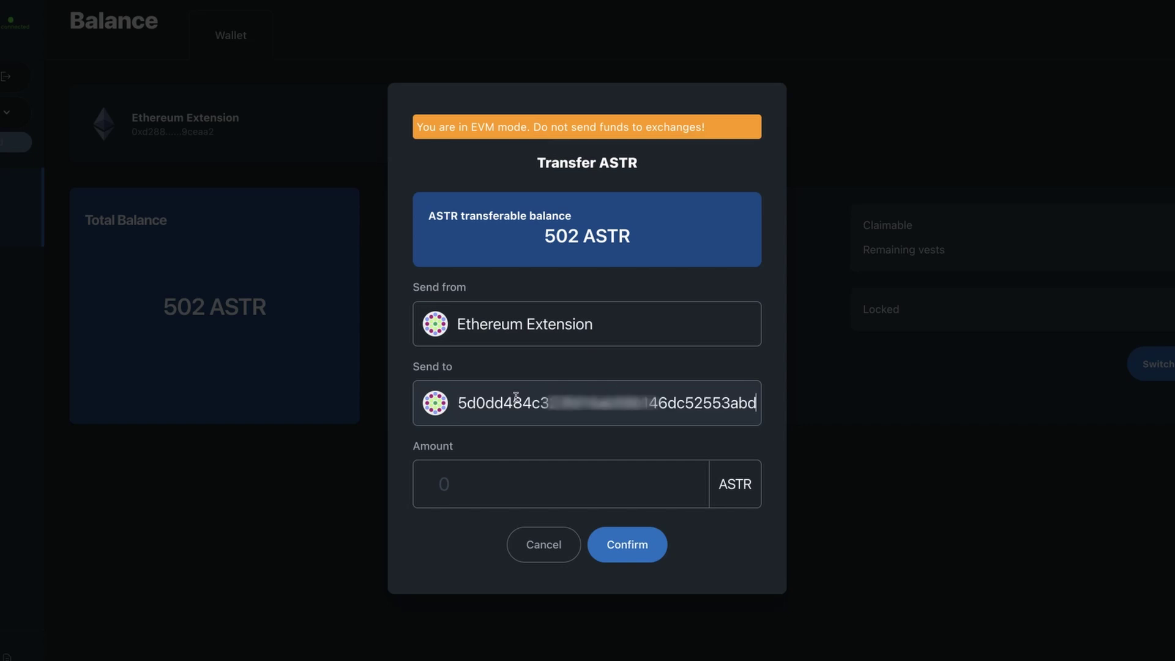
click(621, 479)
text(502)
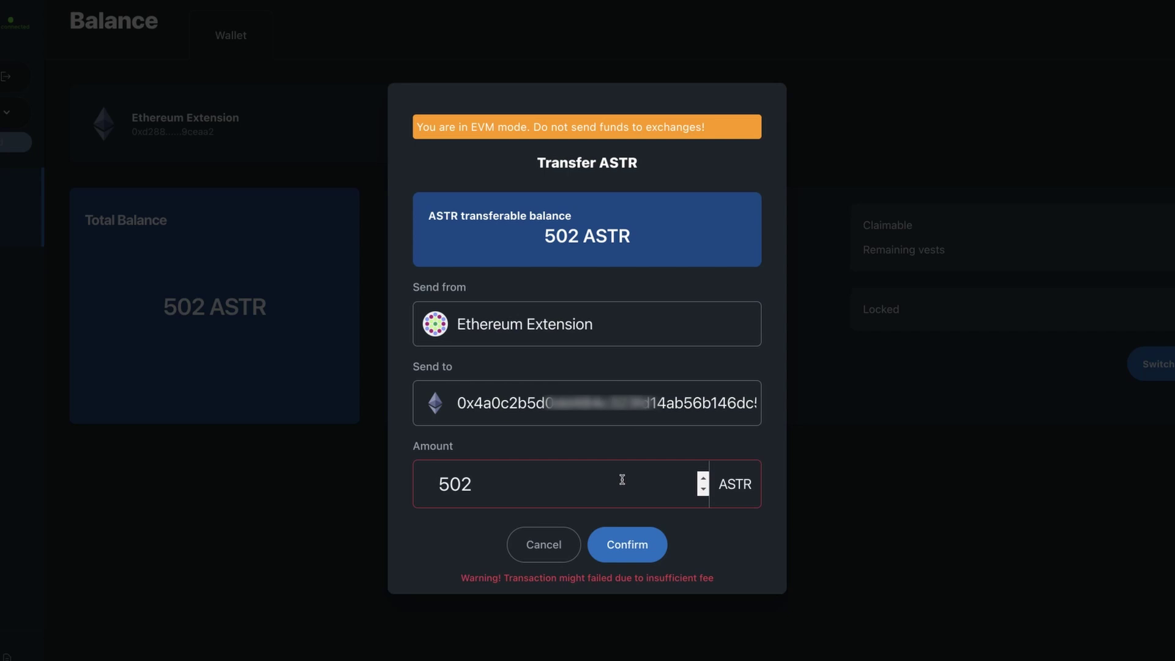
key(BackSpace)
text(1)
key(BackSpace)
text(0)
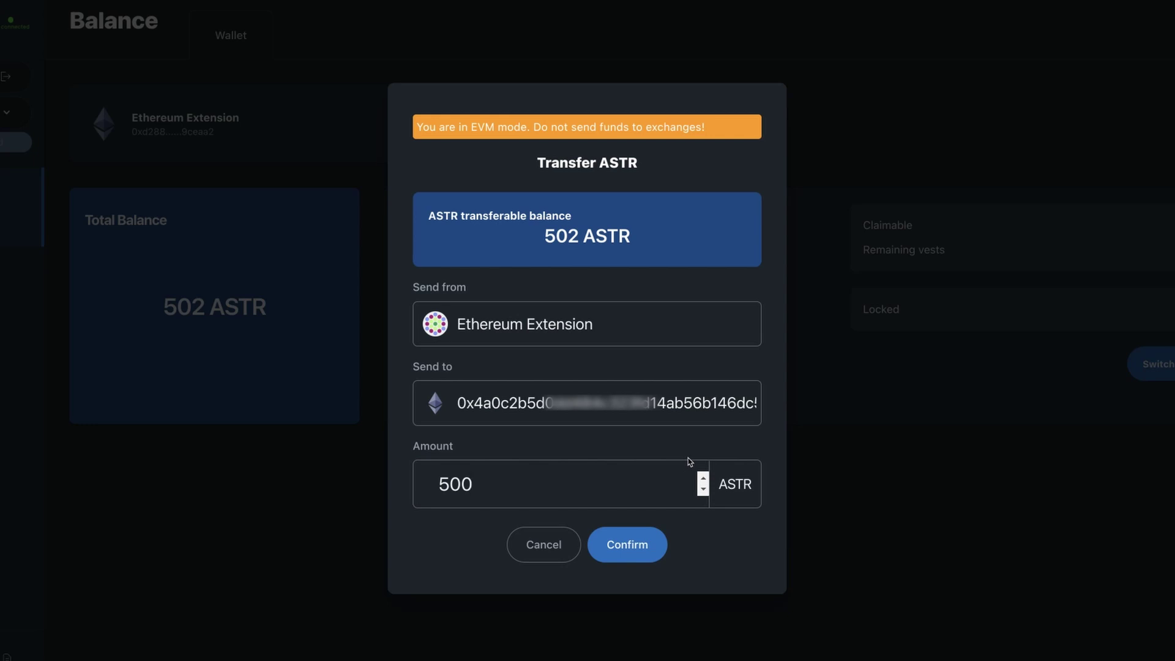
Step: Submit the 500 ASTR transfer and confirm it in the MetaMask notification
click(650, 550)
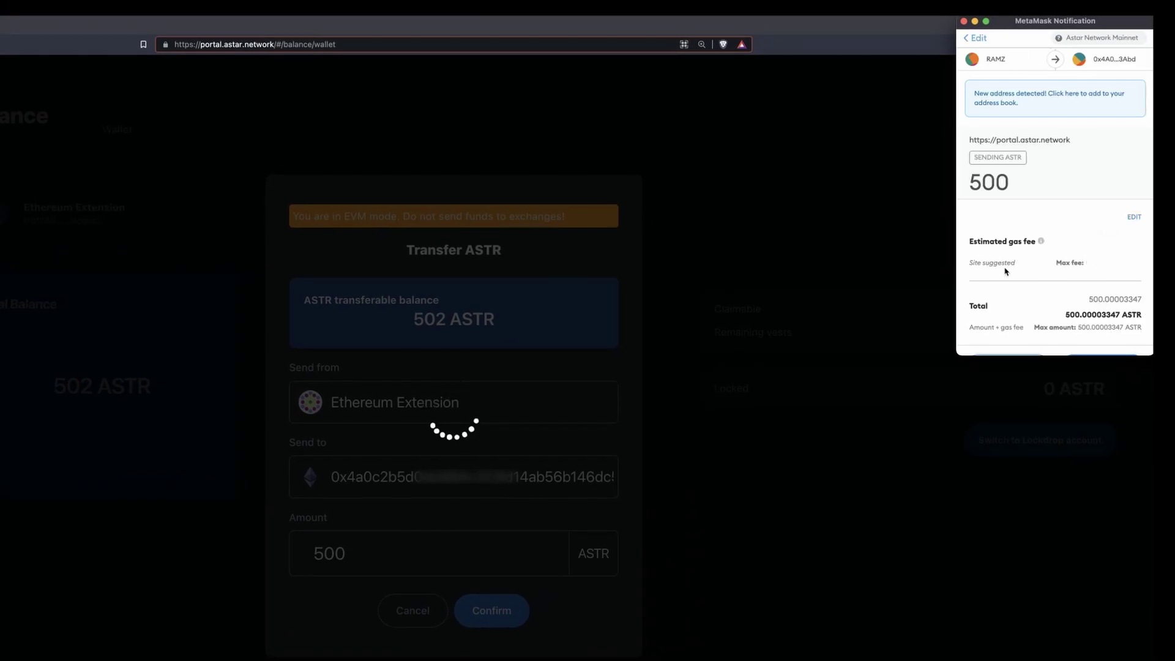
scroll(1038, 271, down, 2)
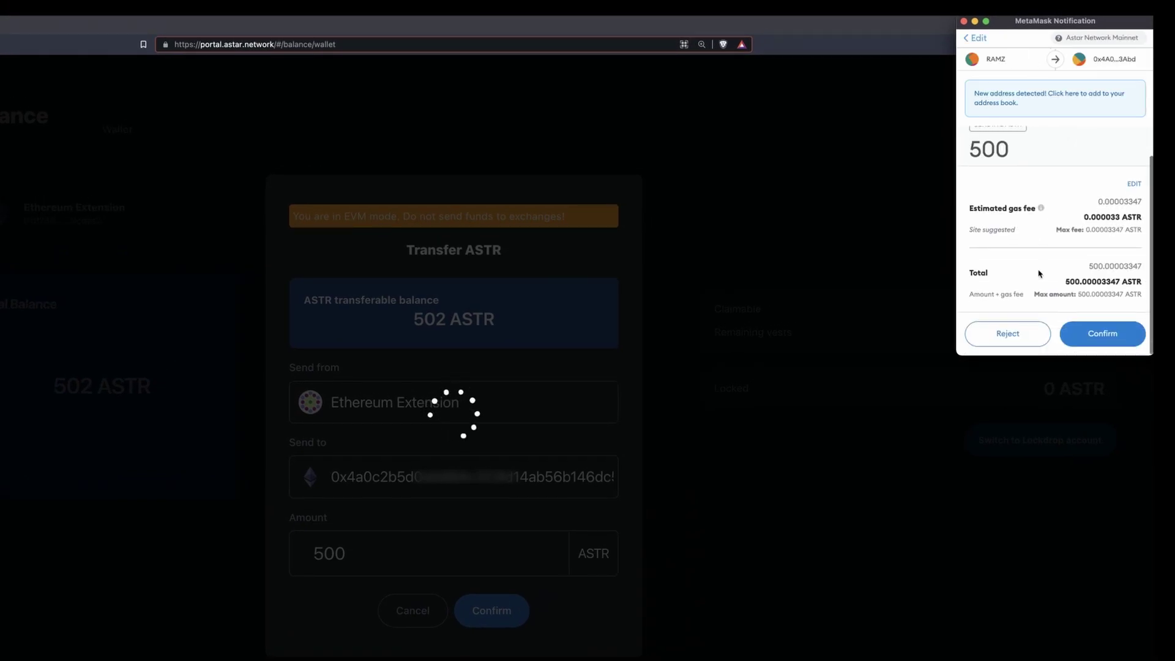
click(1095, 333)
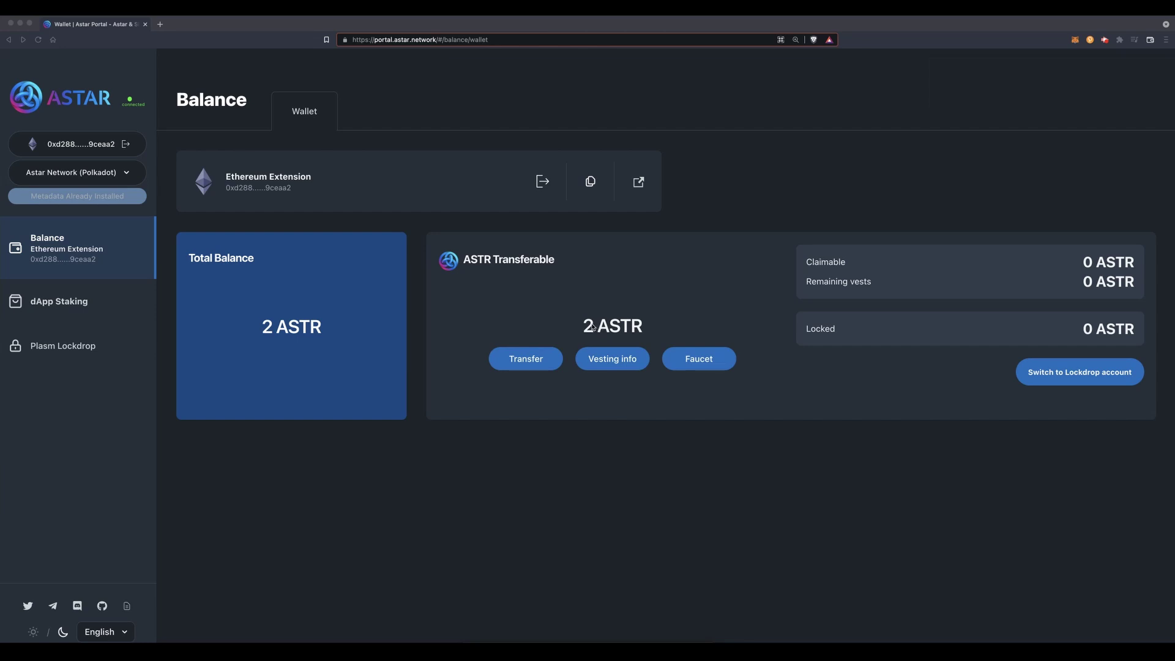
Step: Reconnect the native account via Polkadot.js and check its 500 ASTR EVM Deposit
click(125, 146)
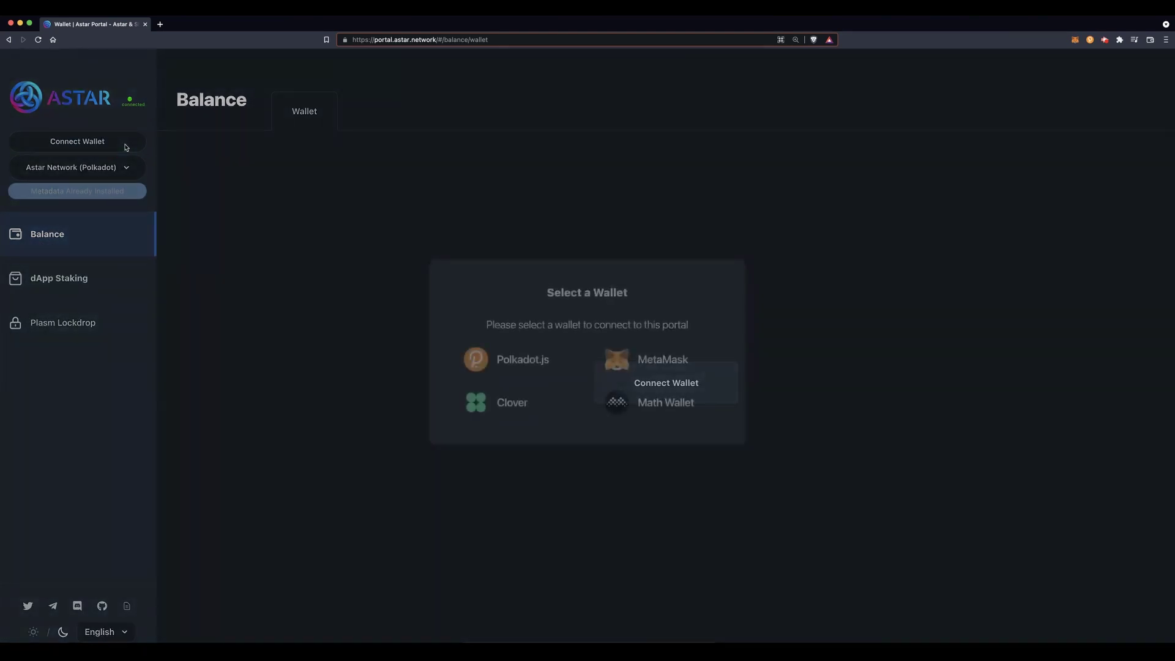
click(528, 361)
click(528, 361)
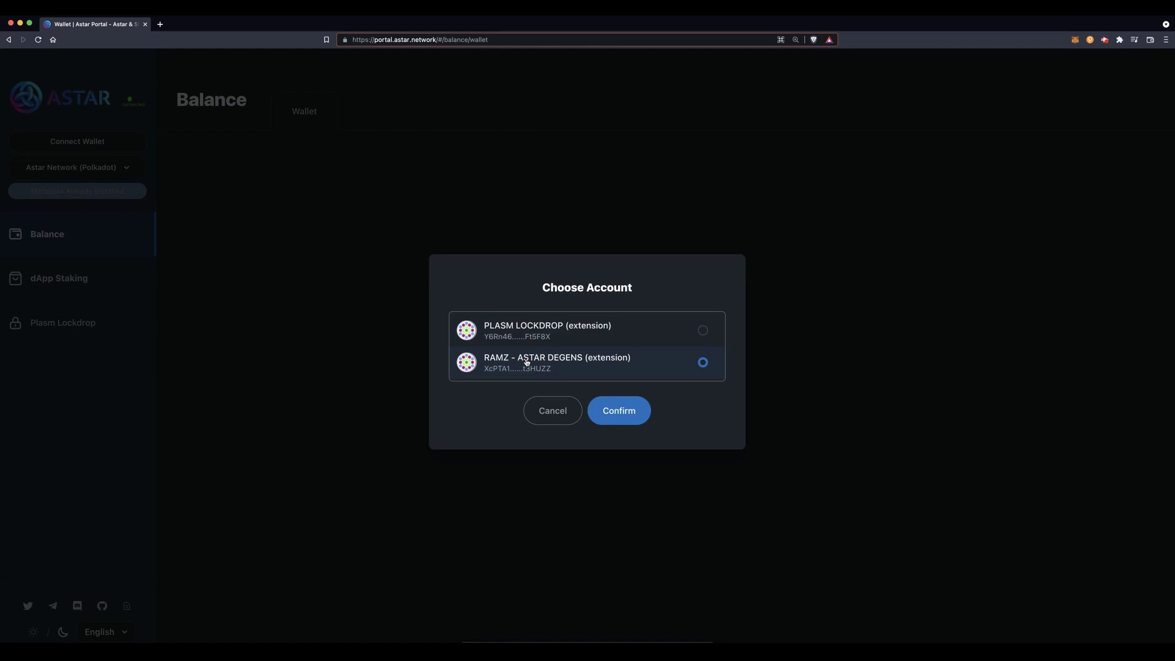
click(632, 413)
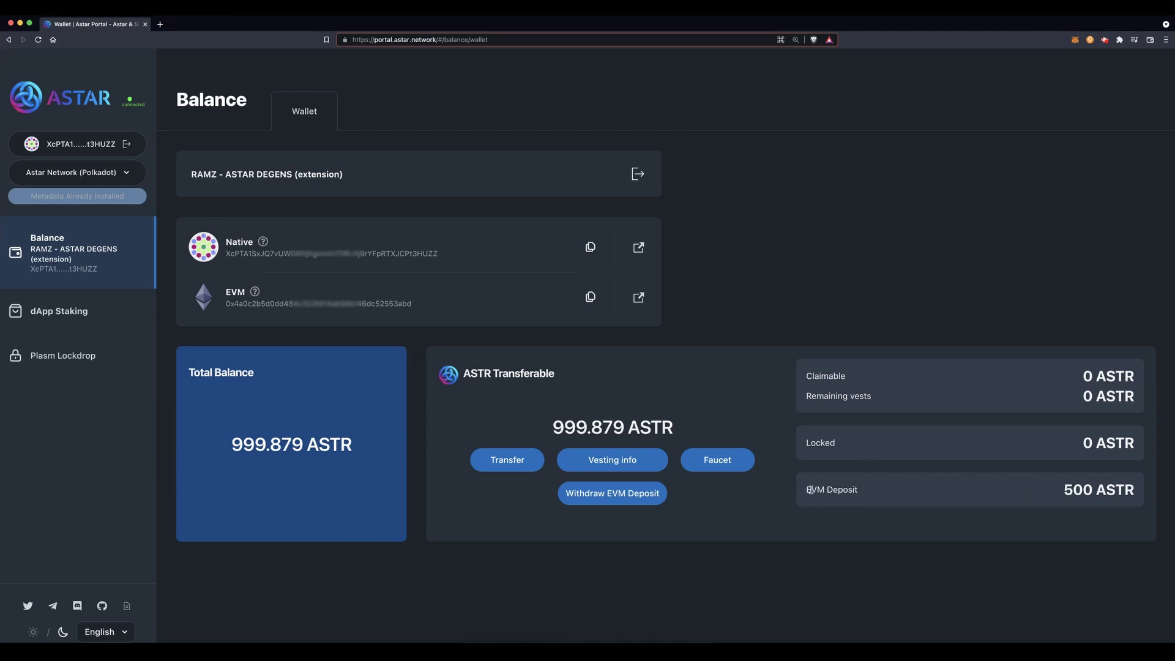
drag(806, 489, 1139, 493)
Step: Withdraw the full 500 ASTR EVM Deposit using Max and sign it in polkadot.js
click(857, 490)
click(639, 504)
click(586, 423)
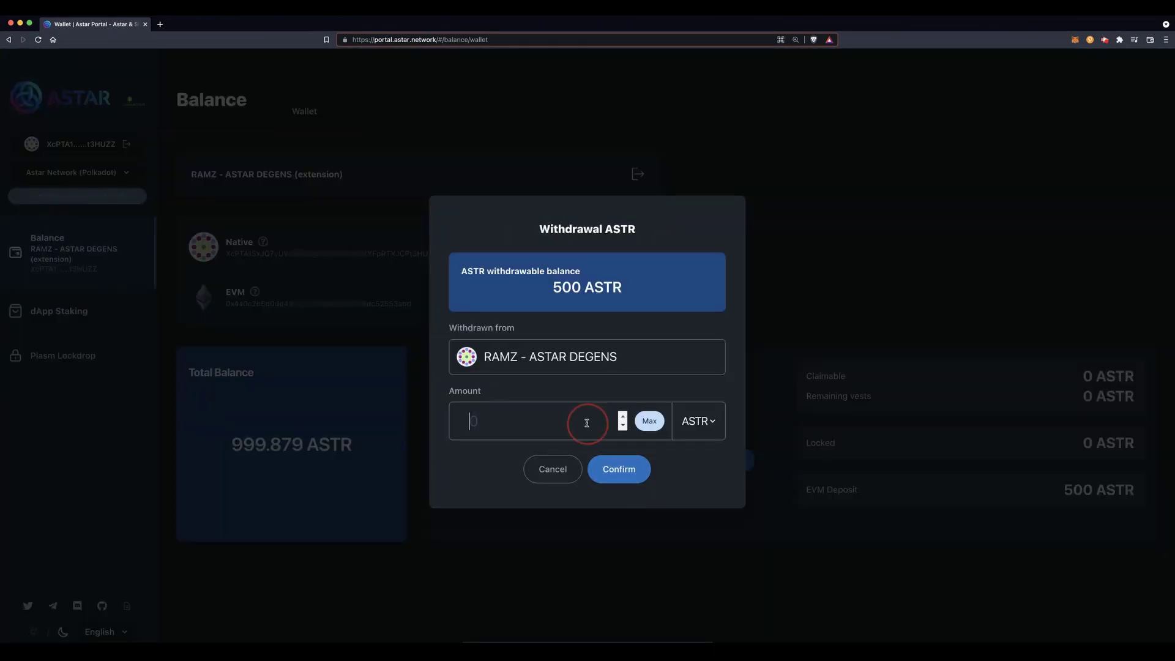
text(5)
click(649, 420)
click(635, 472)
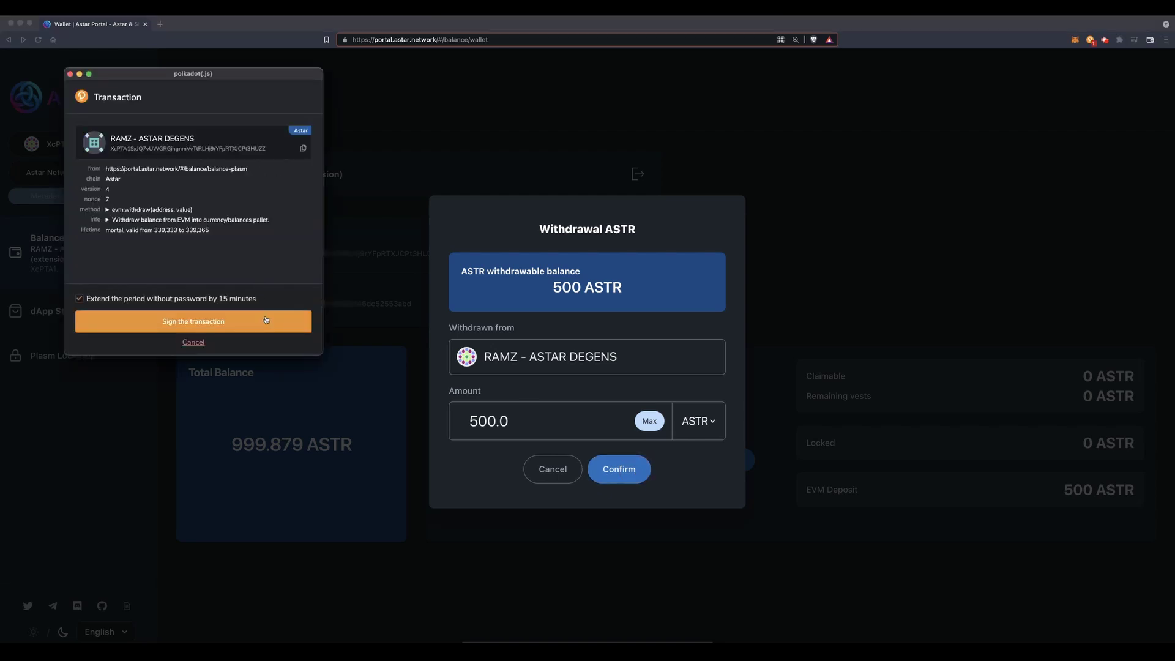
click(266, 321)
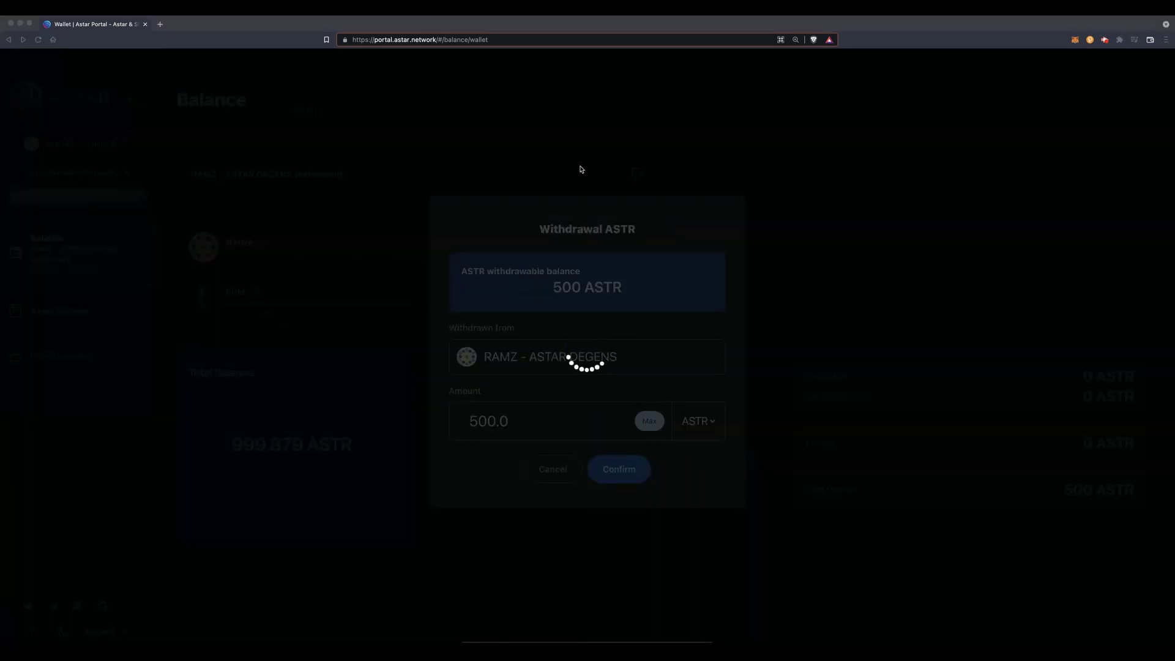